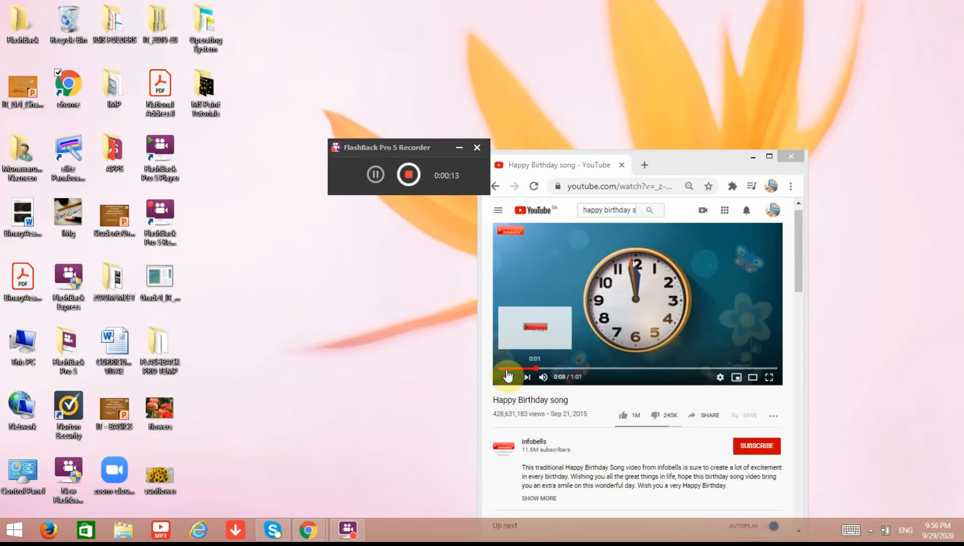
Minimize the browser window with the birthday song video and open Paint with a blank canvas
click(508, 377)
click(753, 157)
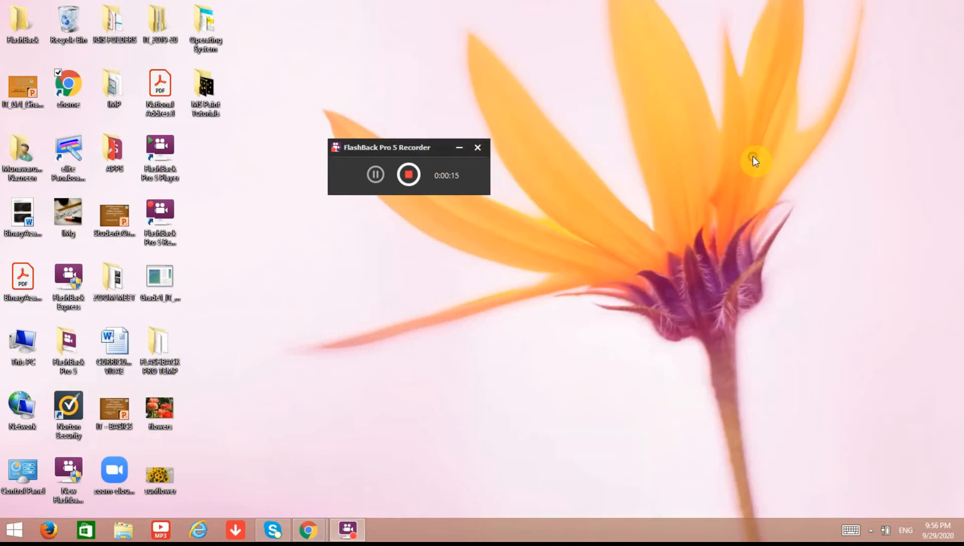
click(7, 535)
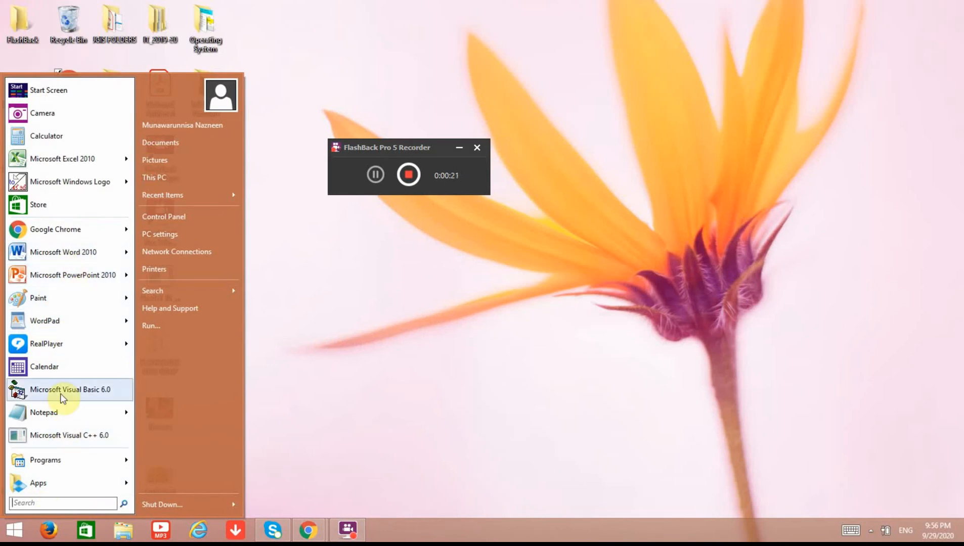
click(78, 302)
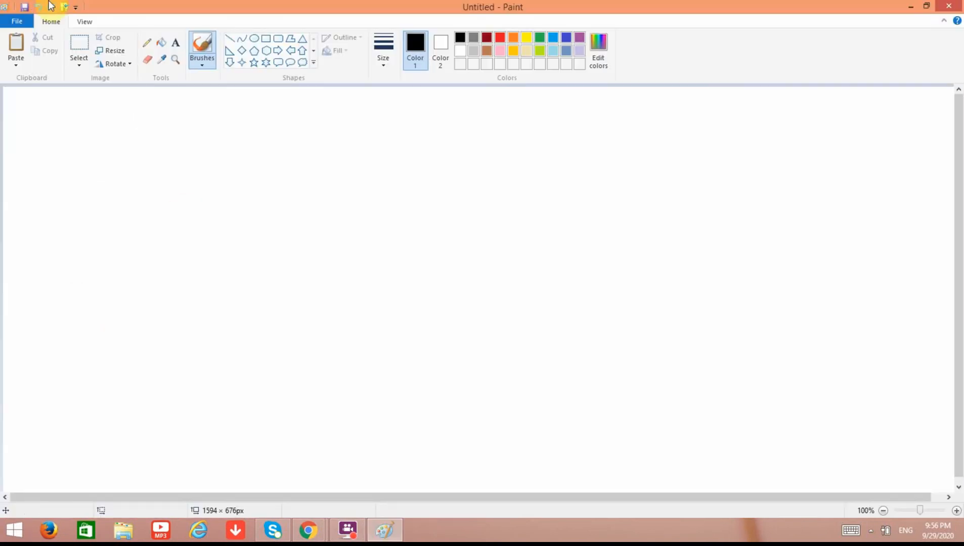
Draw three stacked rounded rectangles as cake tiers, about 454 × 143, 397 × 90 and 332 × 73 px from bottom to top
click(278, 39)
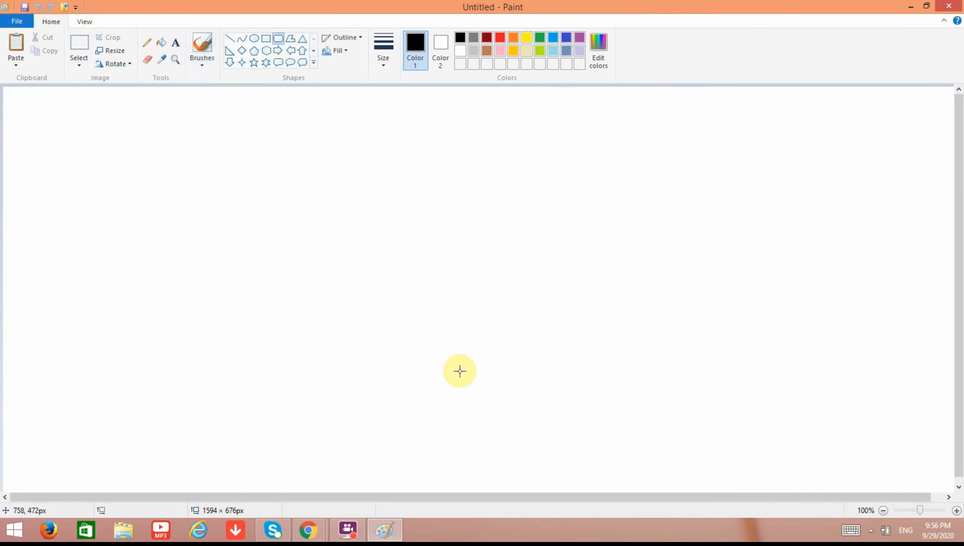
drag(423, 321, 696, 405)
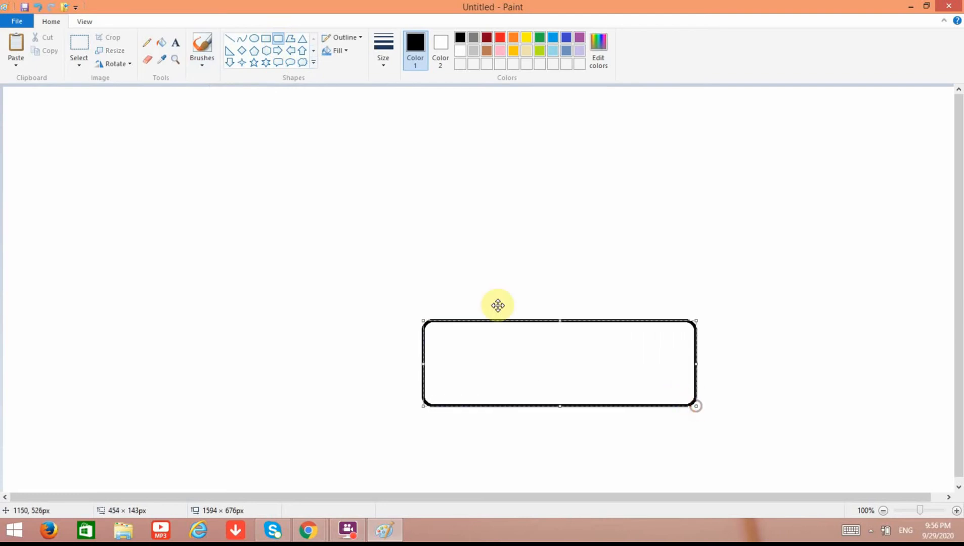
drag(437, 264, 677, 318)
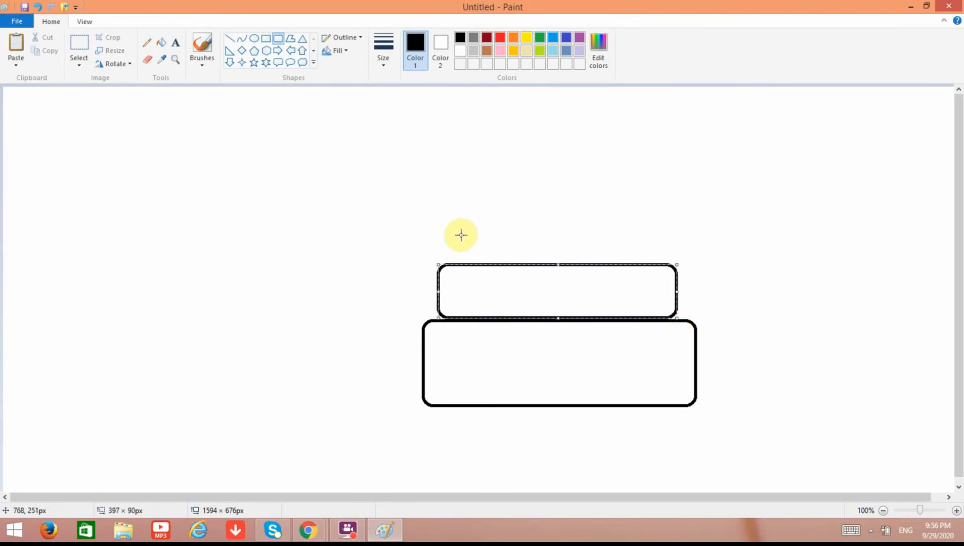
drag(457, 220, 658, 263)
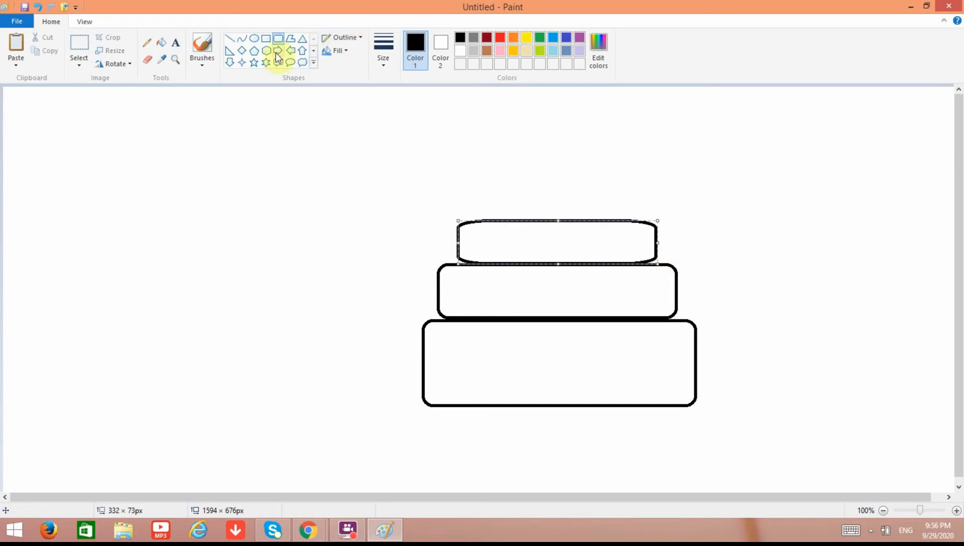
Draw five narrow upright rectangles as candles on the top tier, about 20 to 34 px wide and 105 to 115 px tall
click(267, 38)
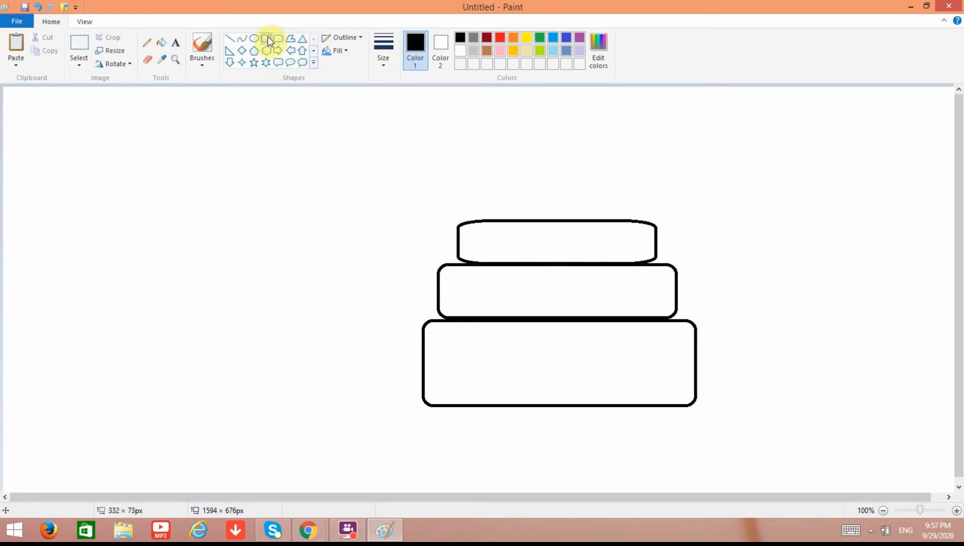
mouse_move(479, 157)
mouse_down()
mouse_move(484, 200)
mouse_move(498, 220)
mouse_up()
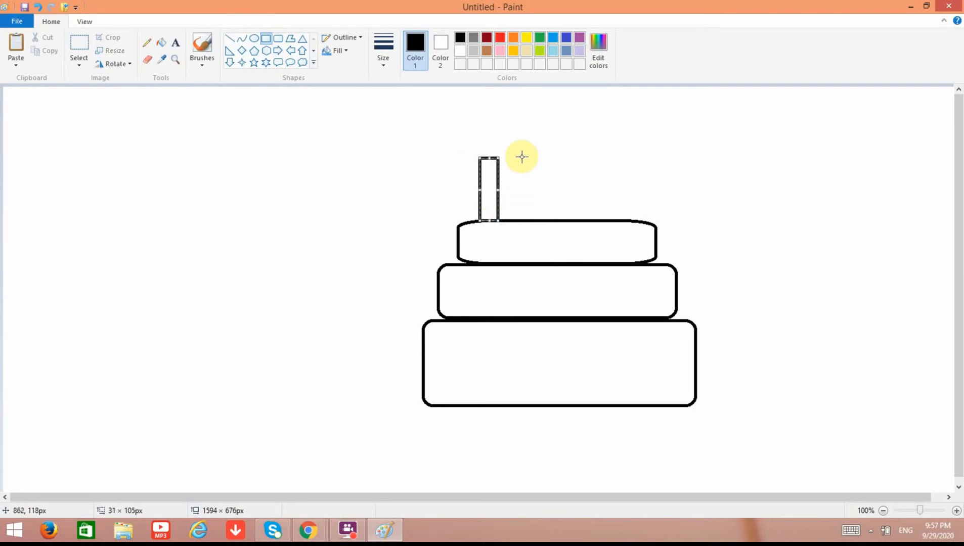
drag(517, 153, 537, 219)
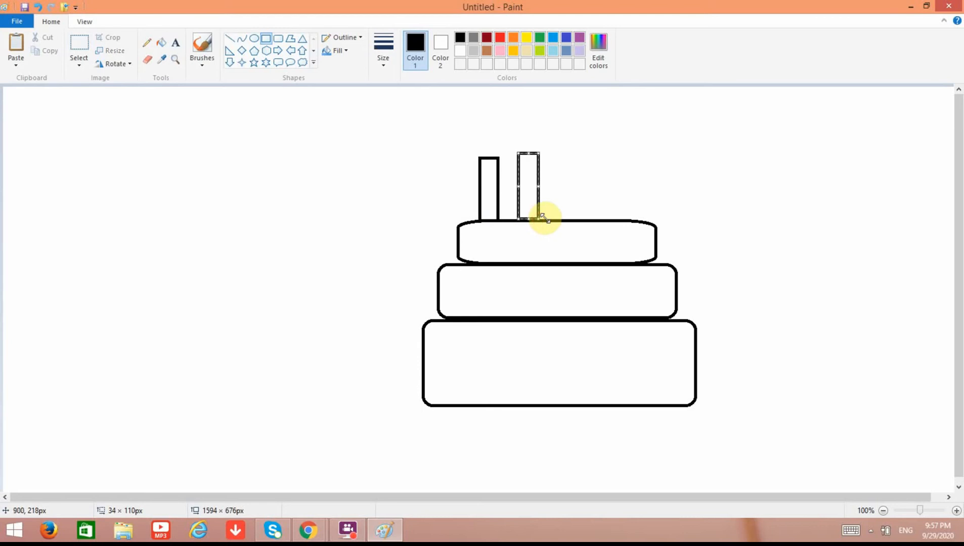
drag(564, 151, 578, 221)
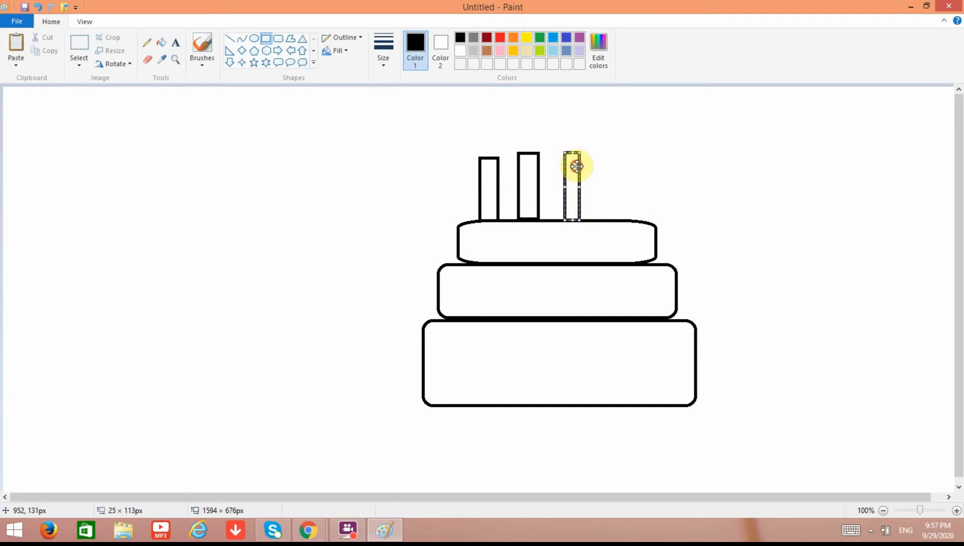
drag(577, 166, 595, 217)
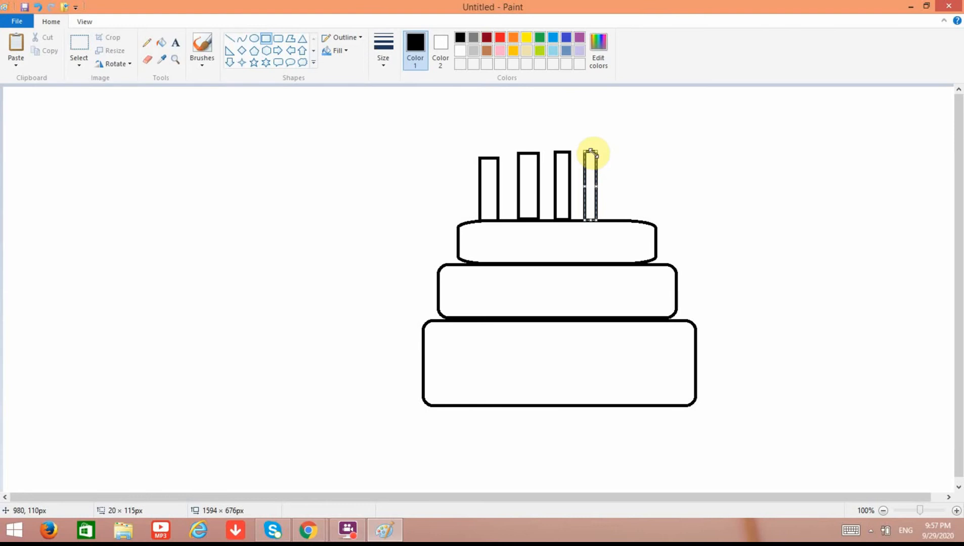
drag(609, 153, 624, 220)
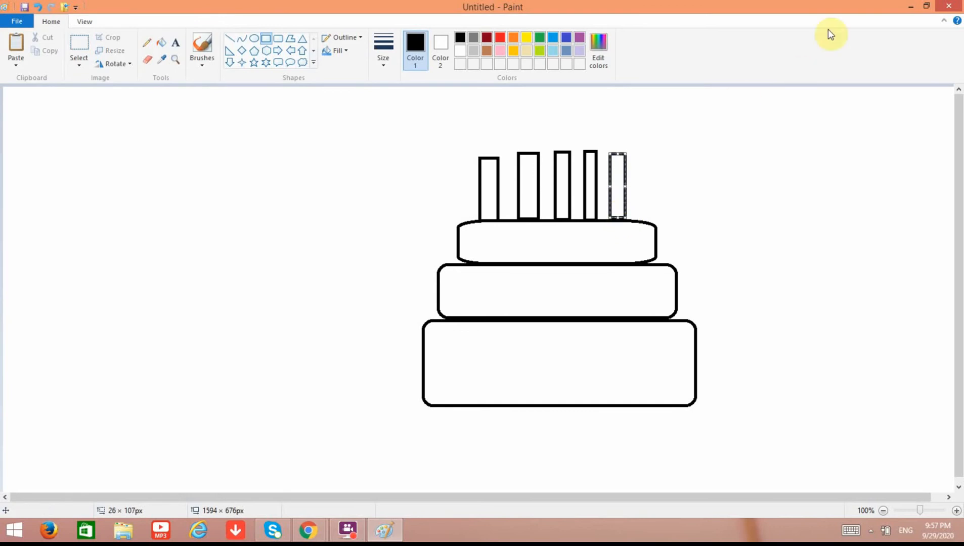
click(916, 5)
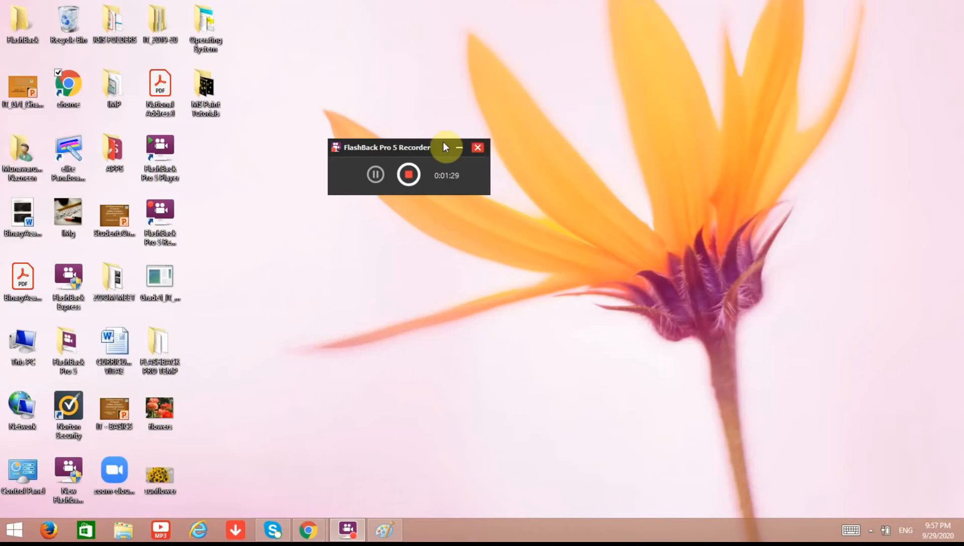
click(375, 174)
right_click(384, 531)
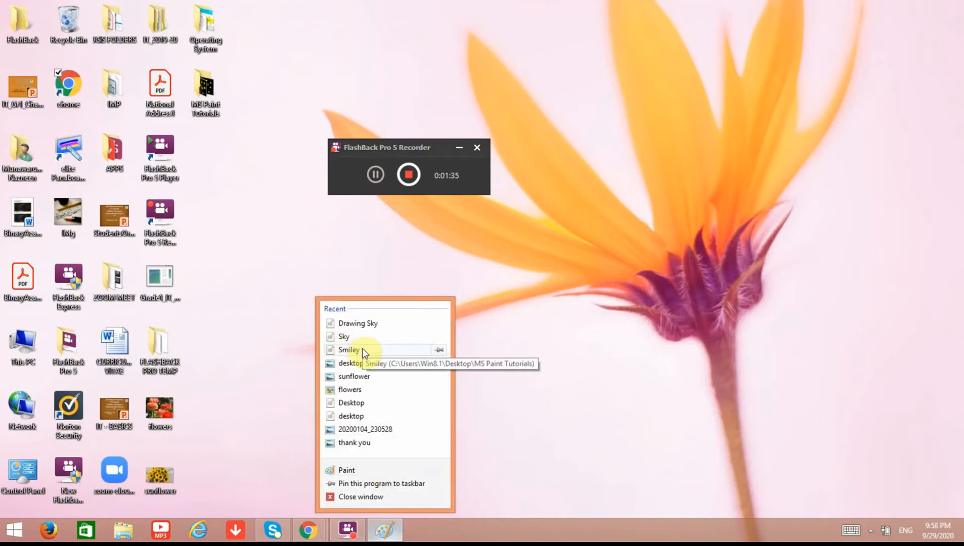
click(299, 469)
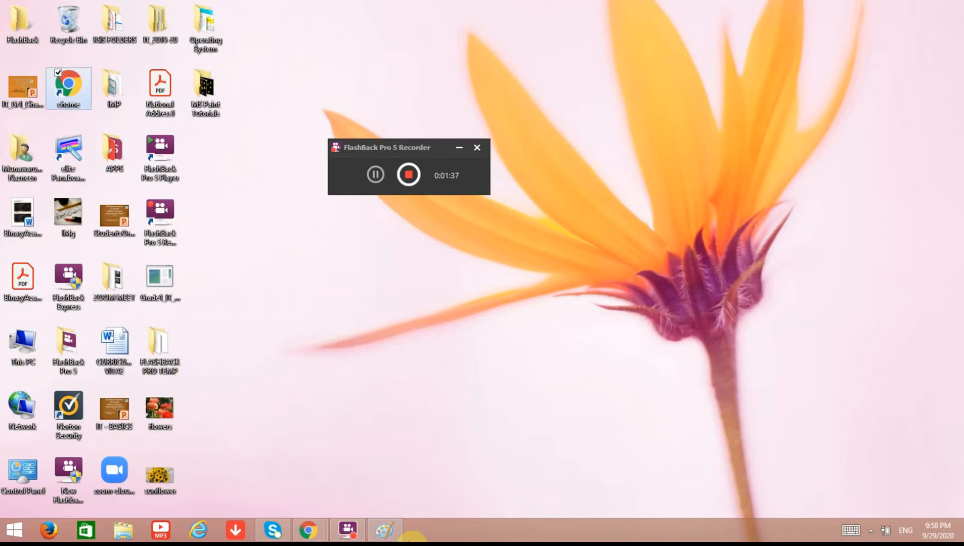
click(393, 532)
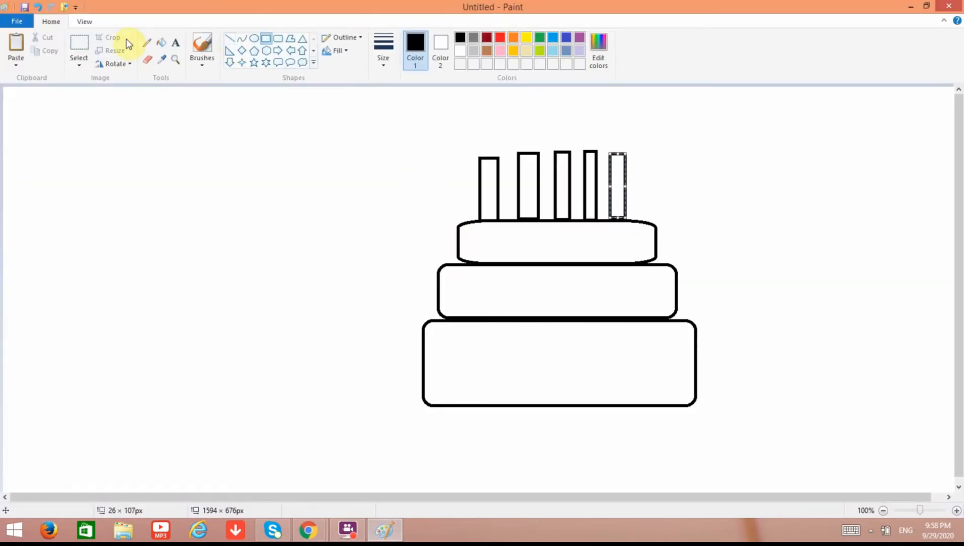
Draw a small six-point star as a flame above each of the five candles
click(266, 64)
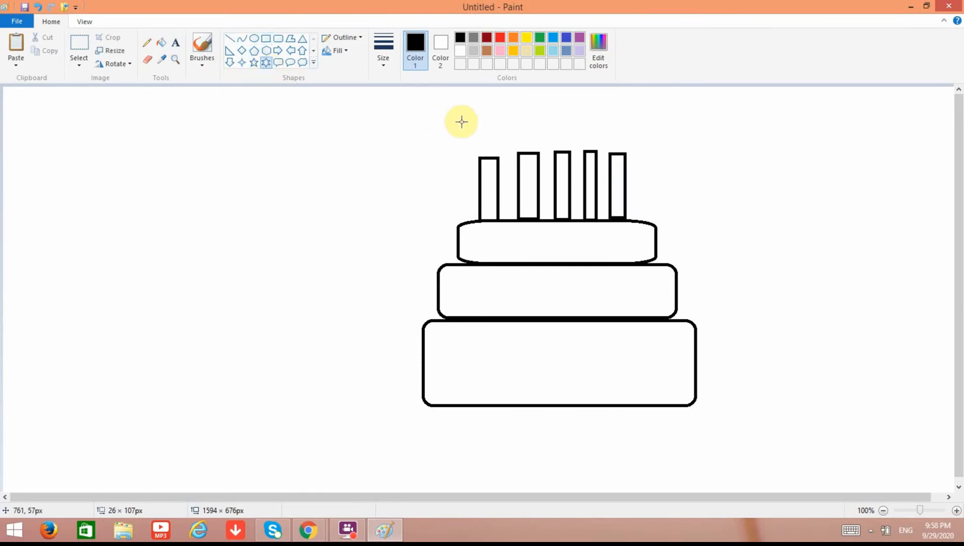
mouse_move(474, 127)
mouse_down()
mouse_move(498, 148)
mouse_move(493, 160)
mouse_move(528, 123)
mouse_move(539, 154)
mouse_move(515, 134)
mouse_move(572, 151)
mouse_move(631, 152)
mouse_up()
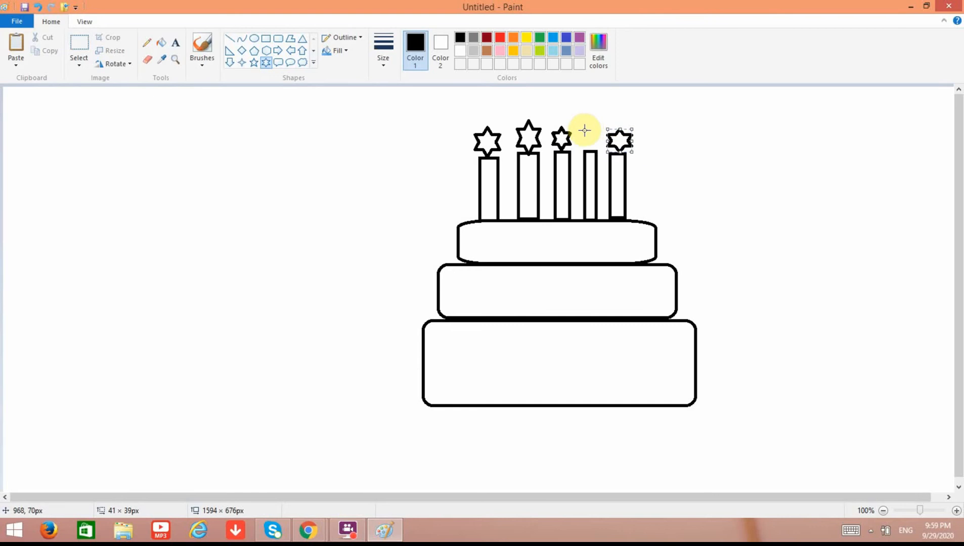
mouse_move(583, 129)
mouse_down()
mouse_move(601, 144)
mouse_move(592, 151)
mouse_move(595, 135)
mouse_up()
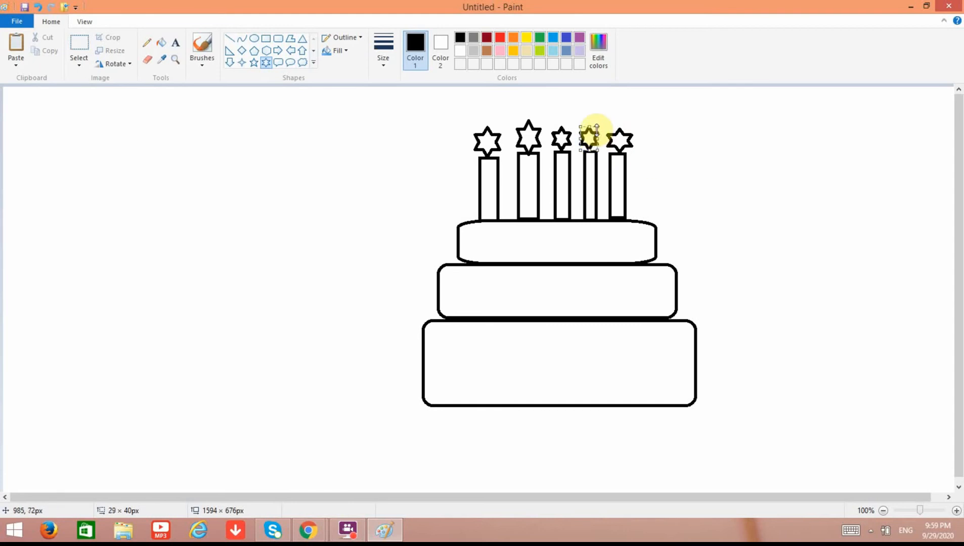
Set the system speaker volume to about 23 and deselect the last star on the canvas
click(870, 530)
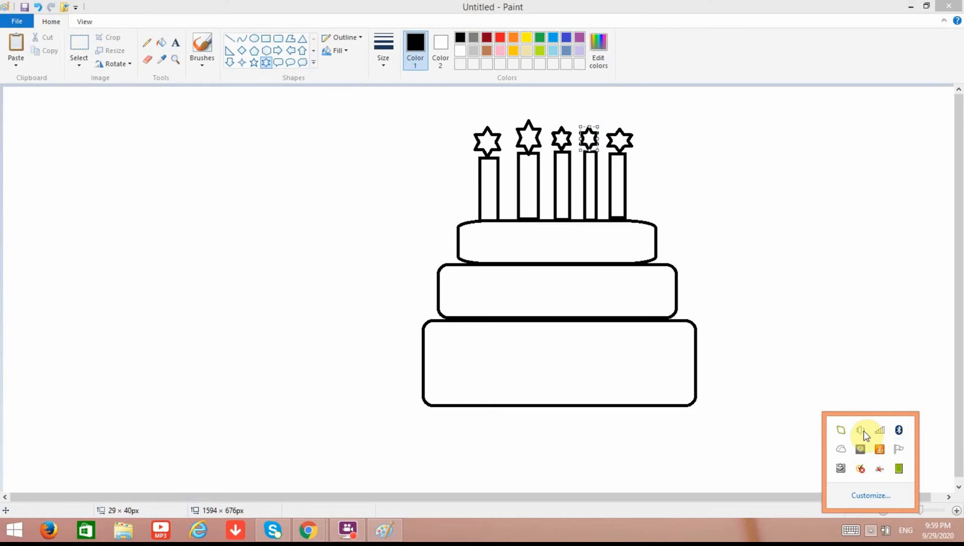
click(861, 430)
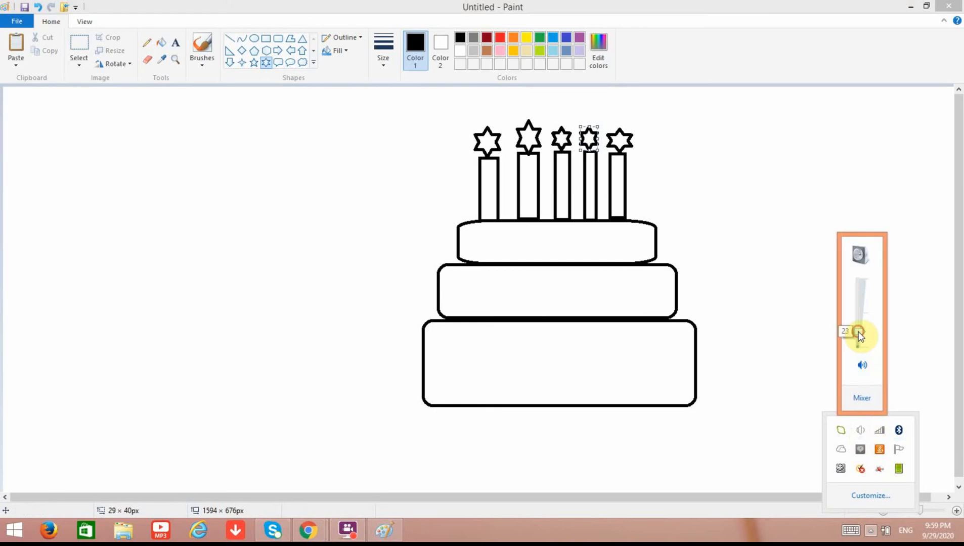
click(778, 197)
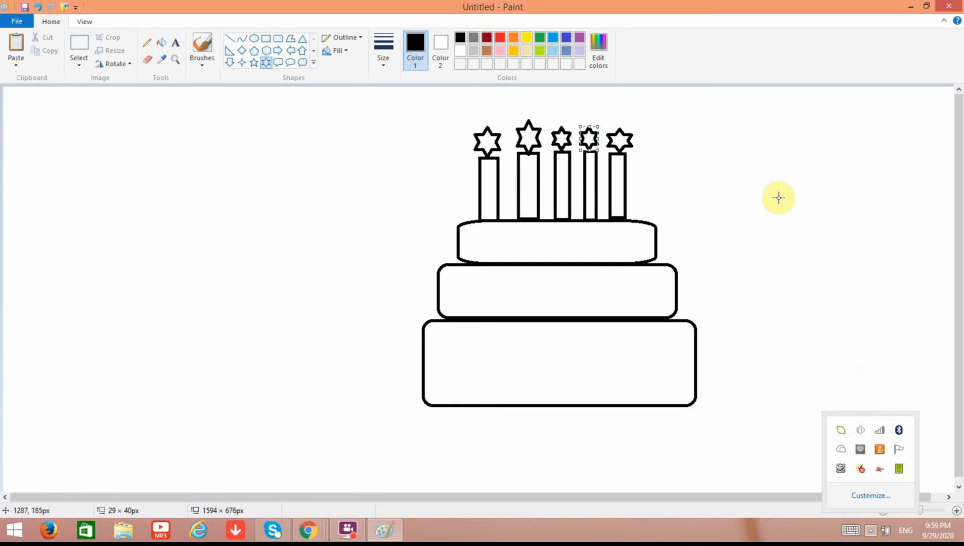
click(779, 198)
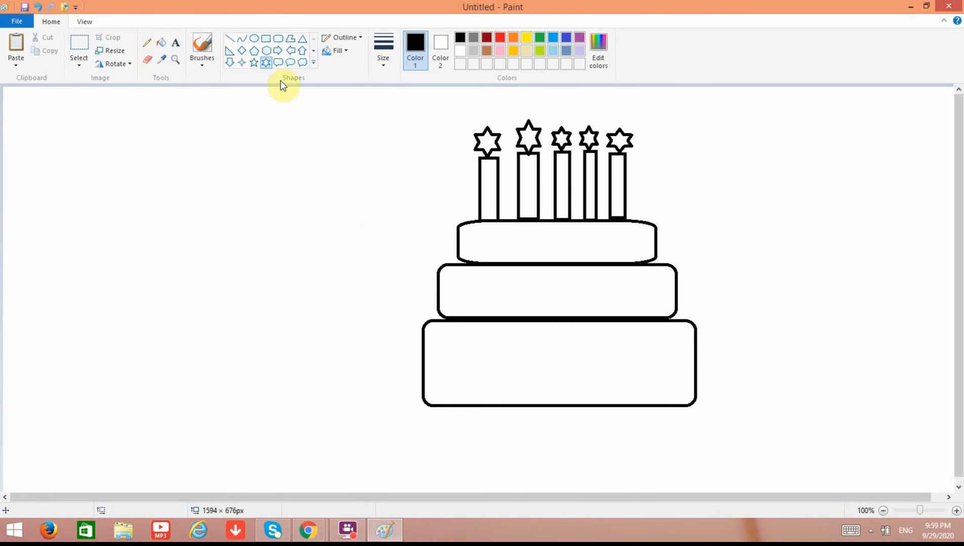
Fill the cake's top tier with light blue, the middle tier with pink and the bottom tier with brown
click(159, 49)
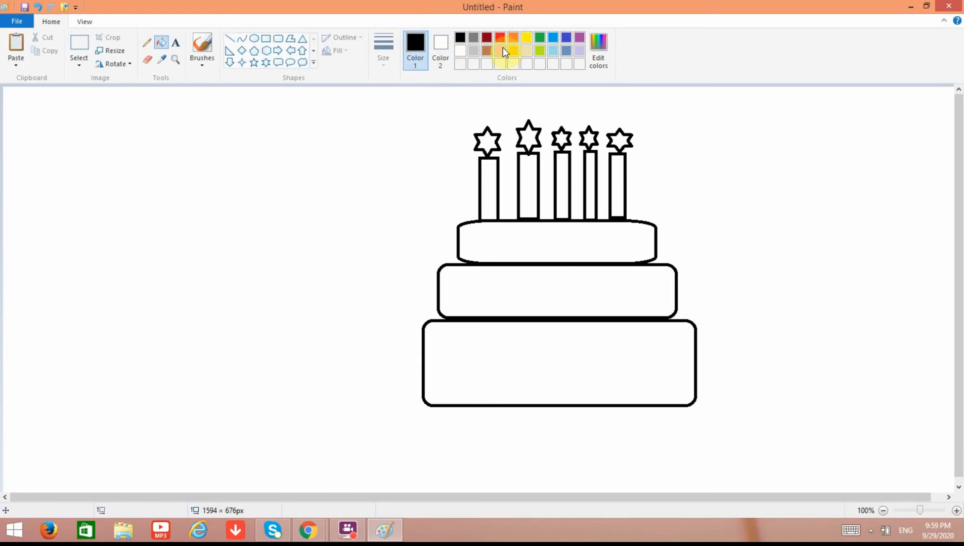
click(553, 50)
click(534, 237)
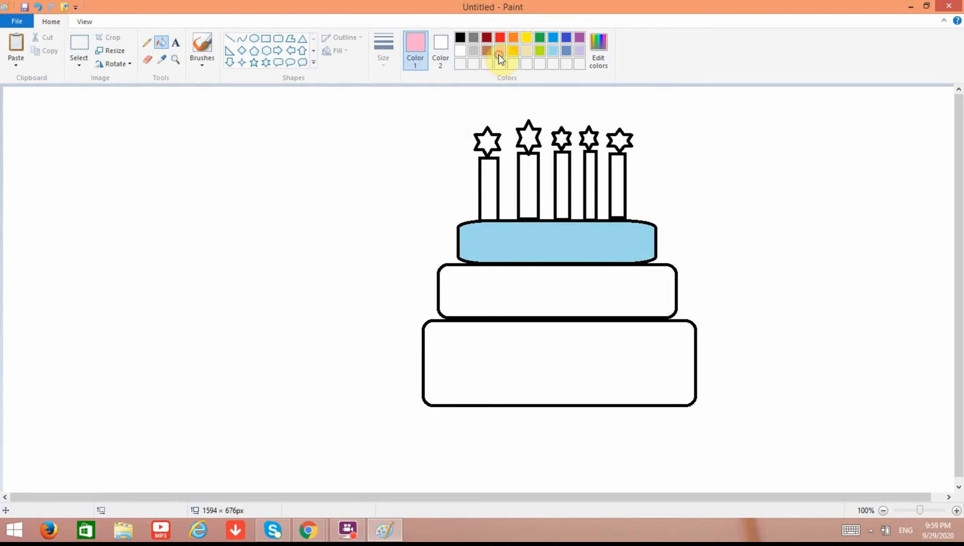
click(486, 291)
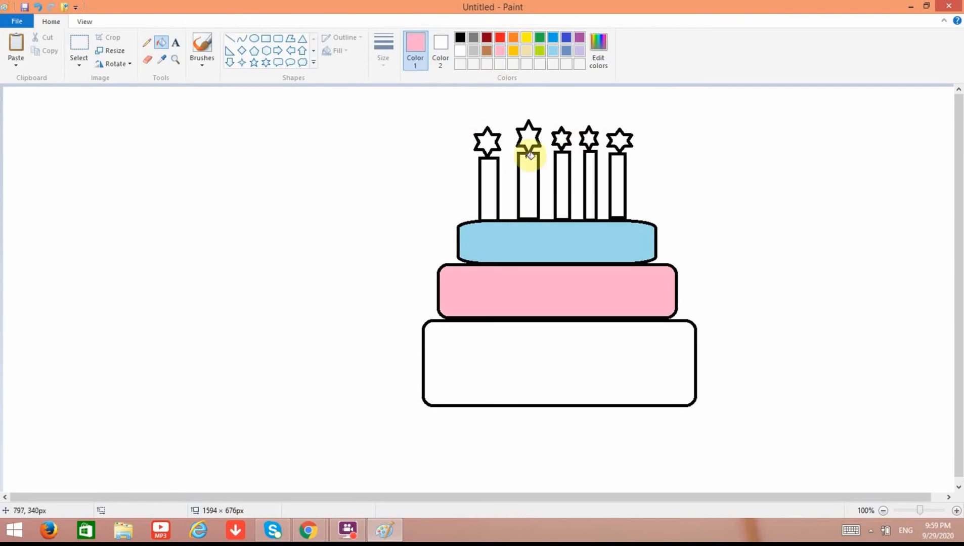
click(488, 49)
click(505, 355)
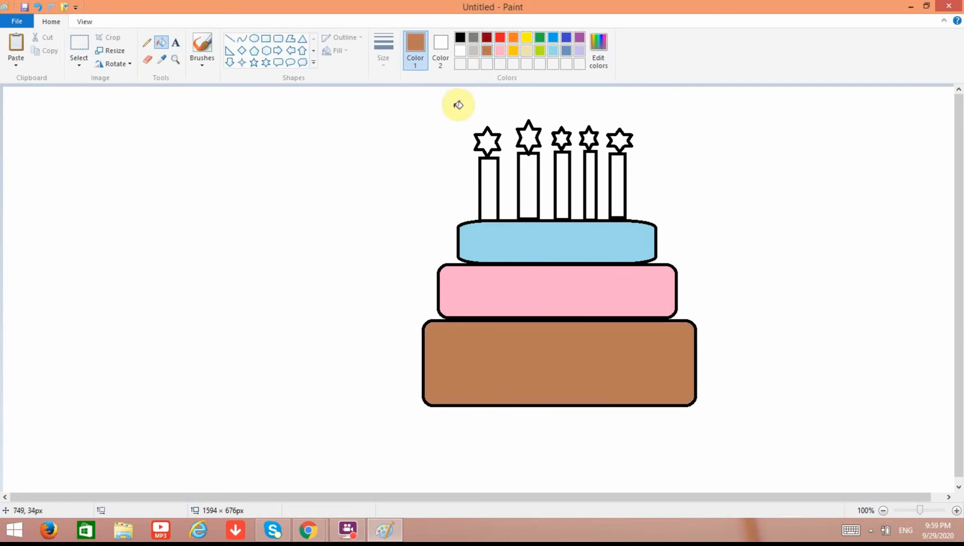
Fill all five candles on the cake with orange
click(513, 37)
click(489, 179)
click(526, 175)
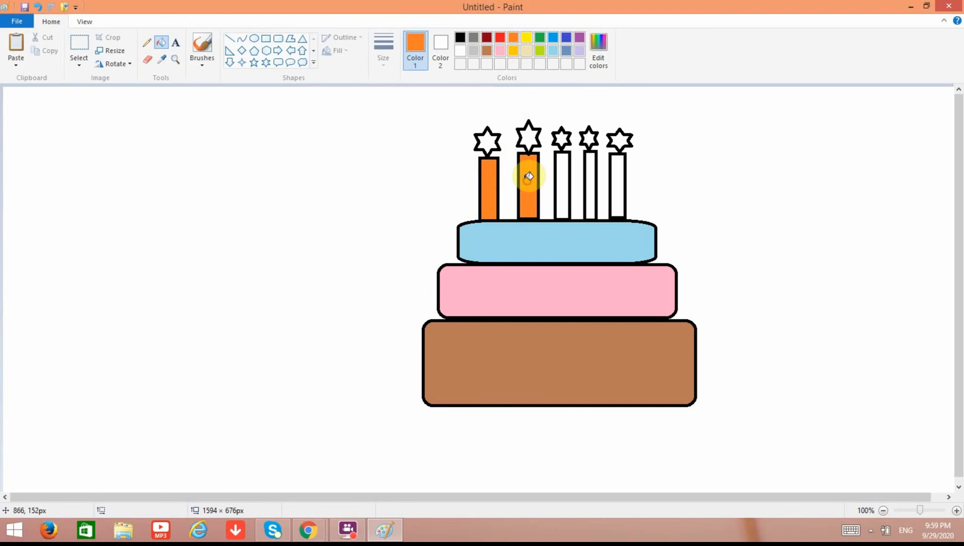
click(563, 187)
click(591, 197)
click(614, 194)
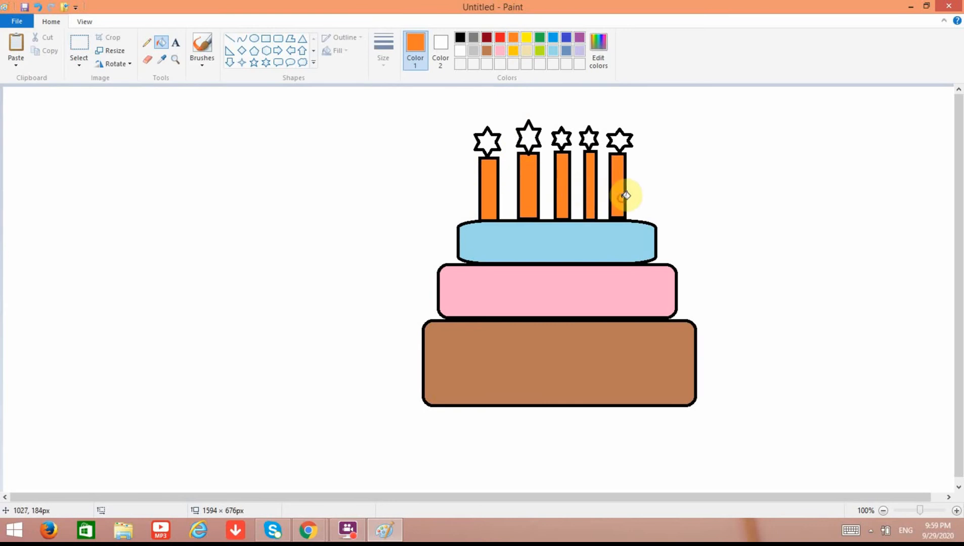
Fill the five candle-flame stars with yellow, undoing the stray fill that recolours the black outlines
click(528, 38)
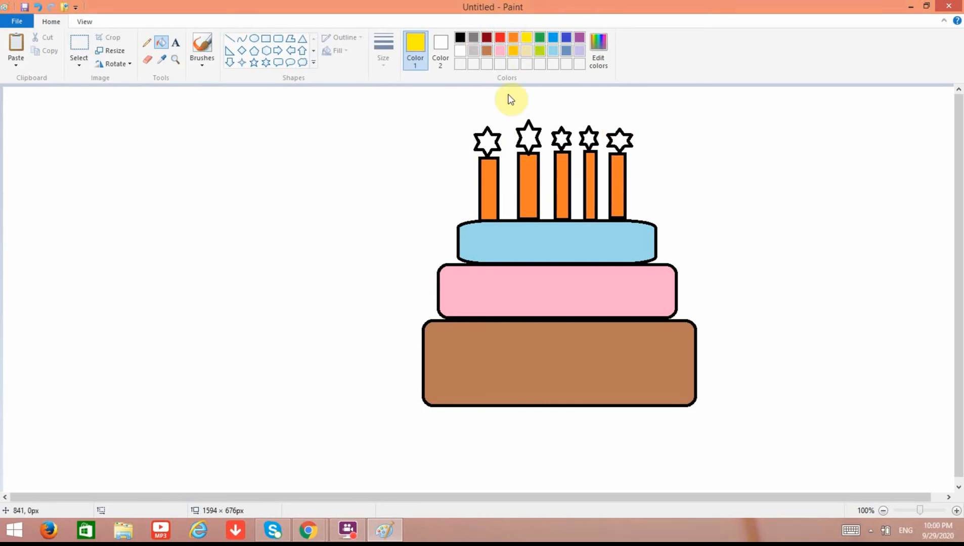
click(489, 142)
click(531, 136)
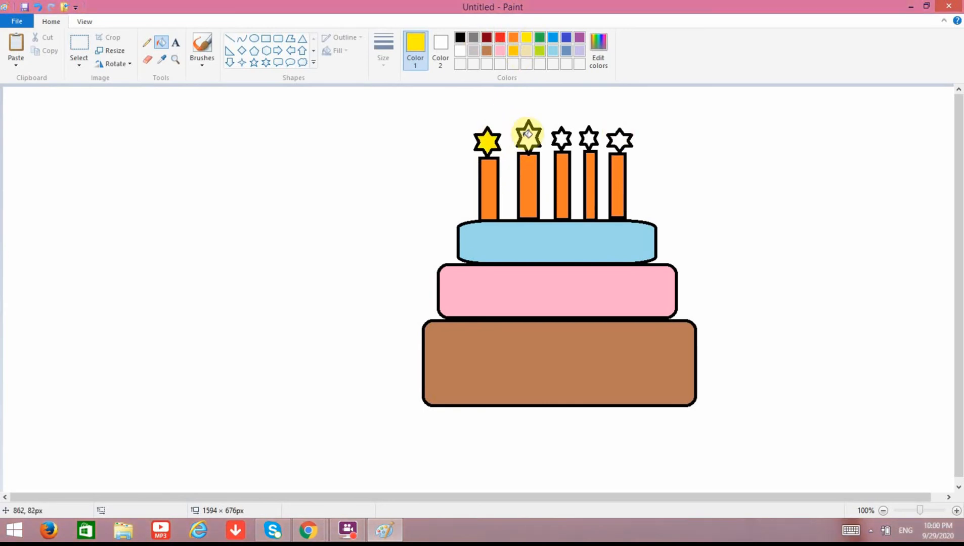
click(561, 137)
click(589, 138)
click(593, 141)
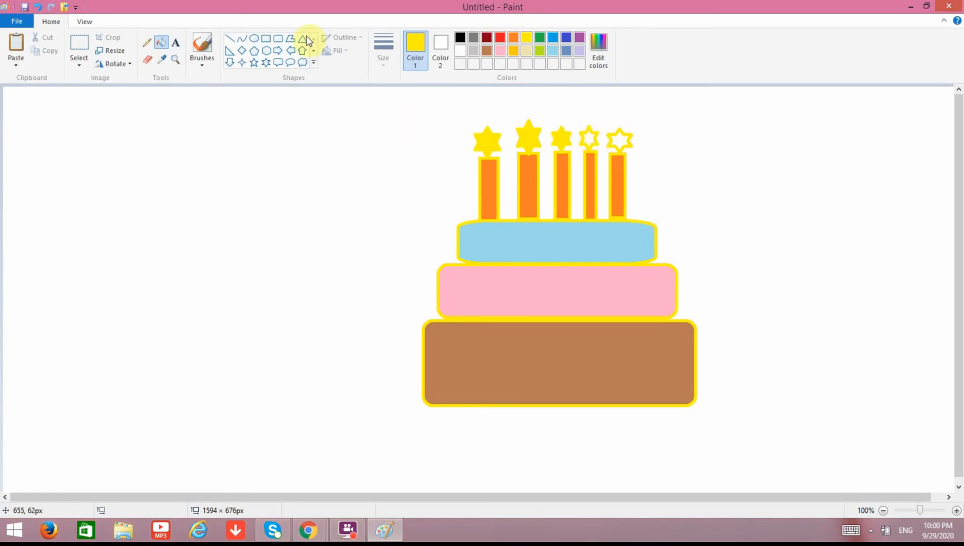
click(38, 6)
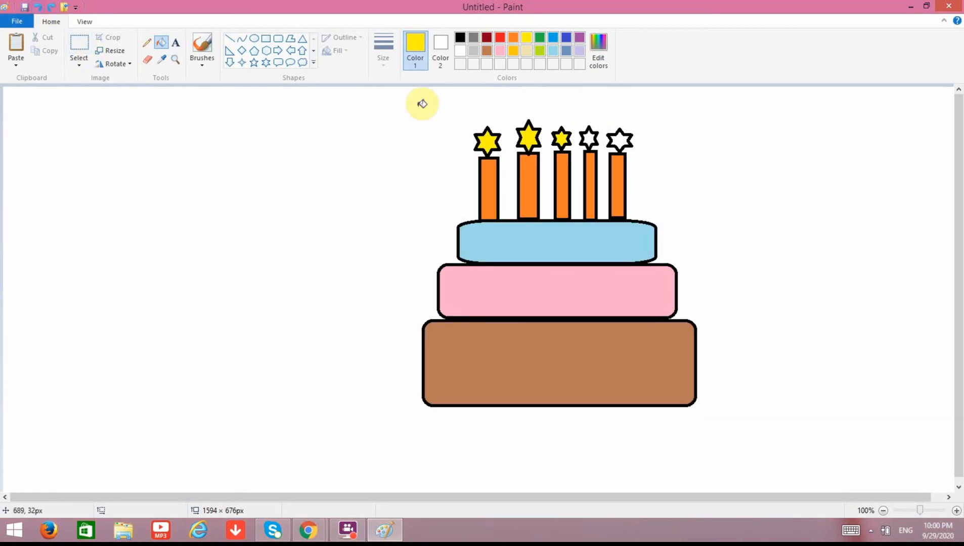
click(629, 144)
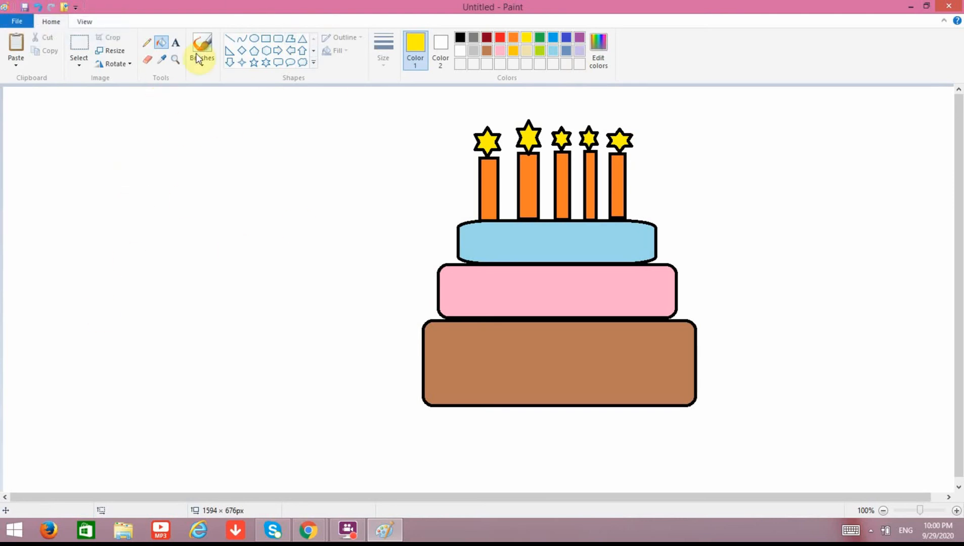
Draw a black pentagon about 305 × 303 px in the empty area left of the birthday cake
click(251, 49)
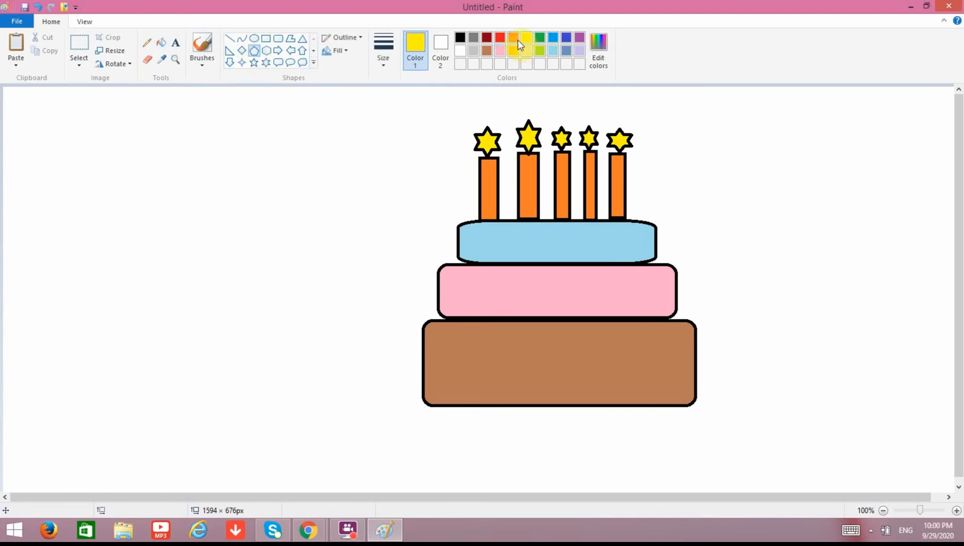
click(460, 38)
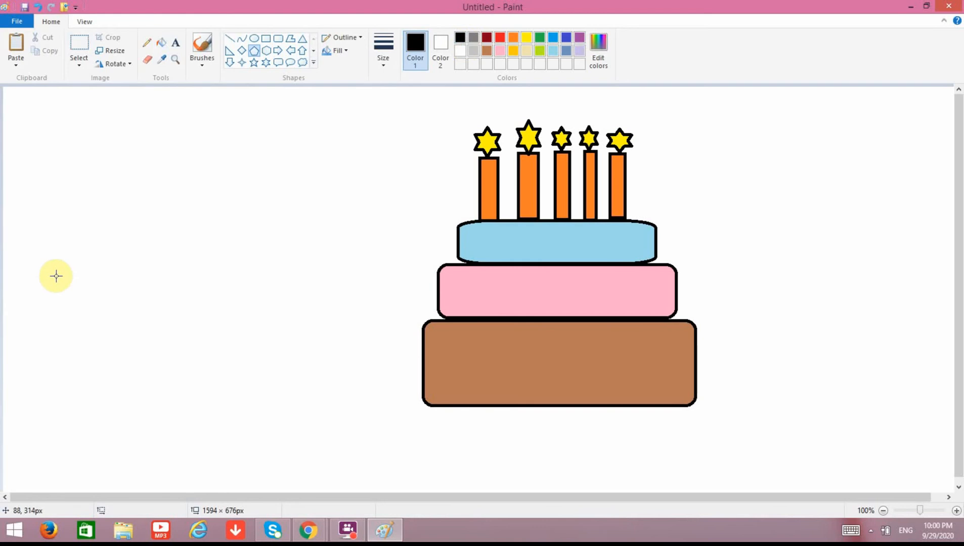
drag(55, 224, 245, 399)
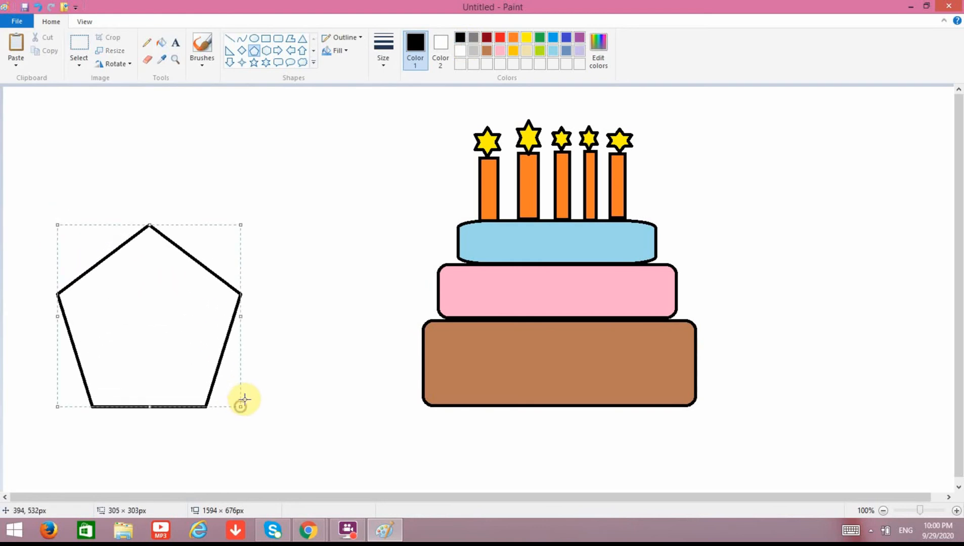
Select the pentagon's pointed upper part down to its side corners and delete it, leaving an open cup shape
click(80, 43)
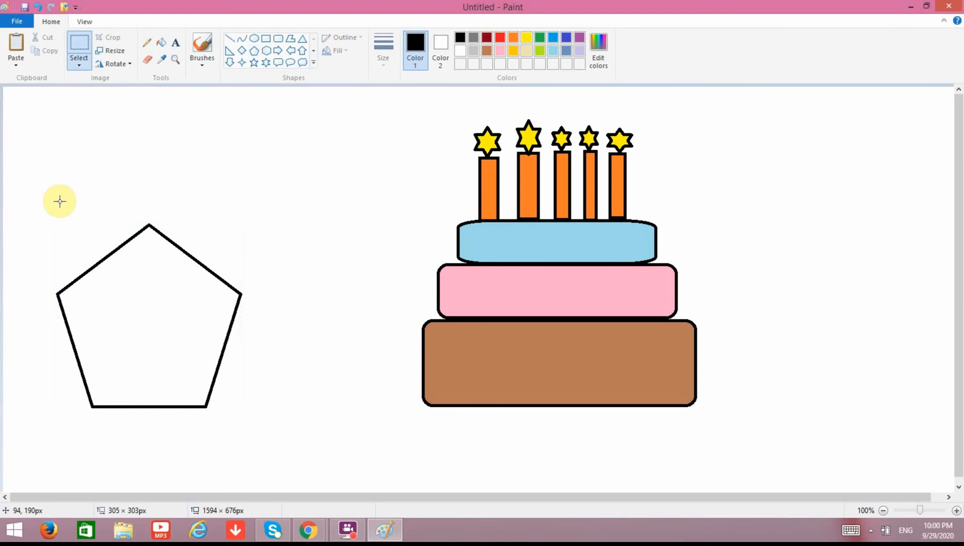
drag(31, 216, 44, 257)
drag(130, 279, 275, 293)
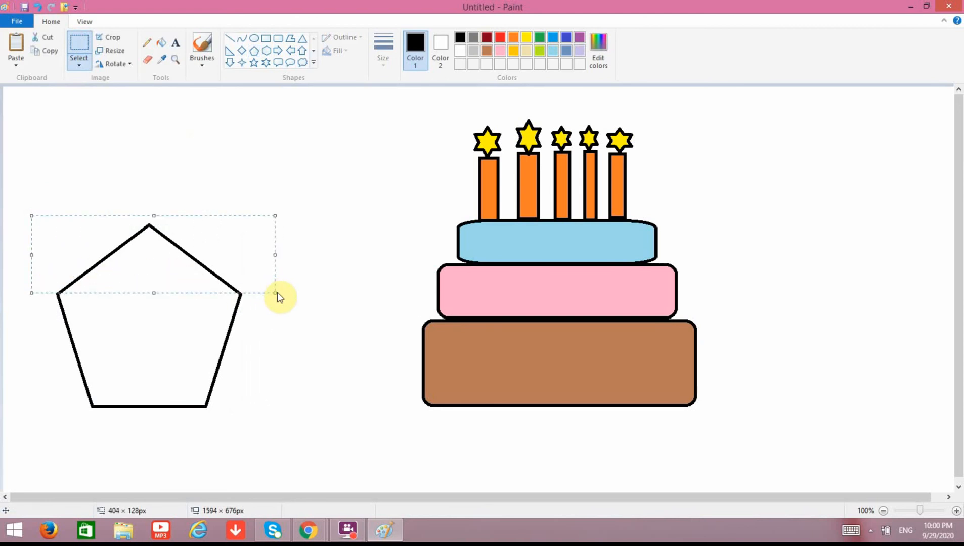
key(Delete)
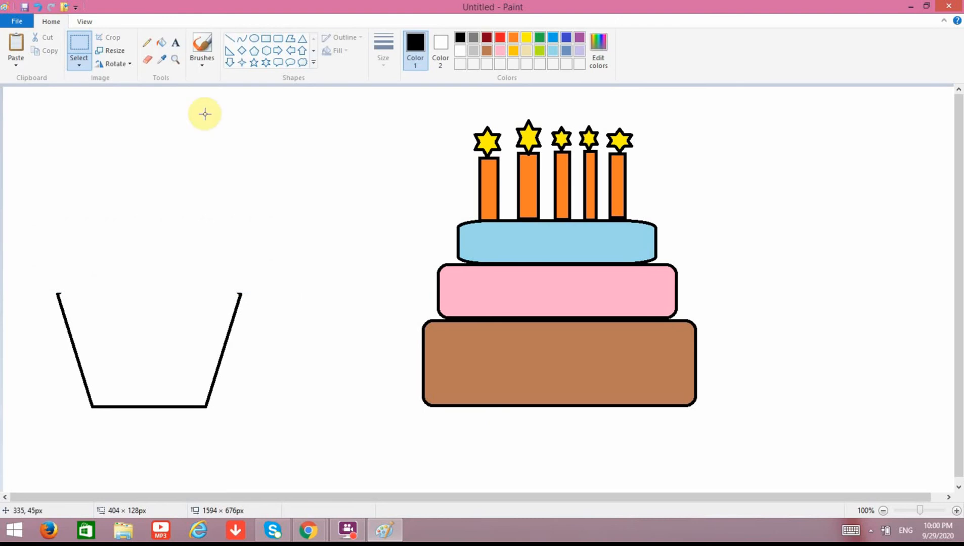
Draw a flat oval about 322 × 53 px across the cup's rim and a second one about 272 × 70 px overlapping above it
click(254, 38)
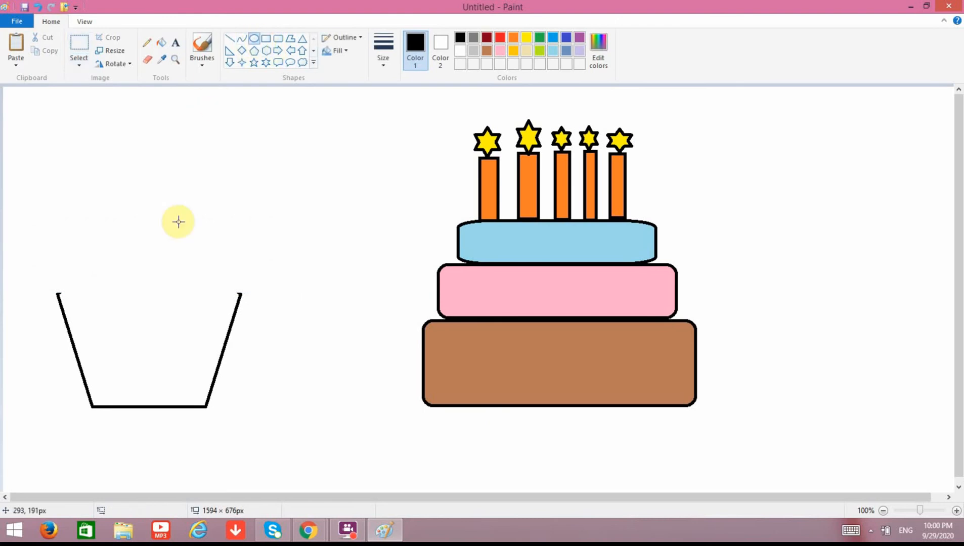
drag(246, 274, 52, 304)
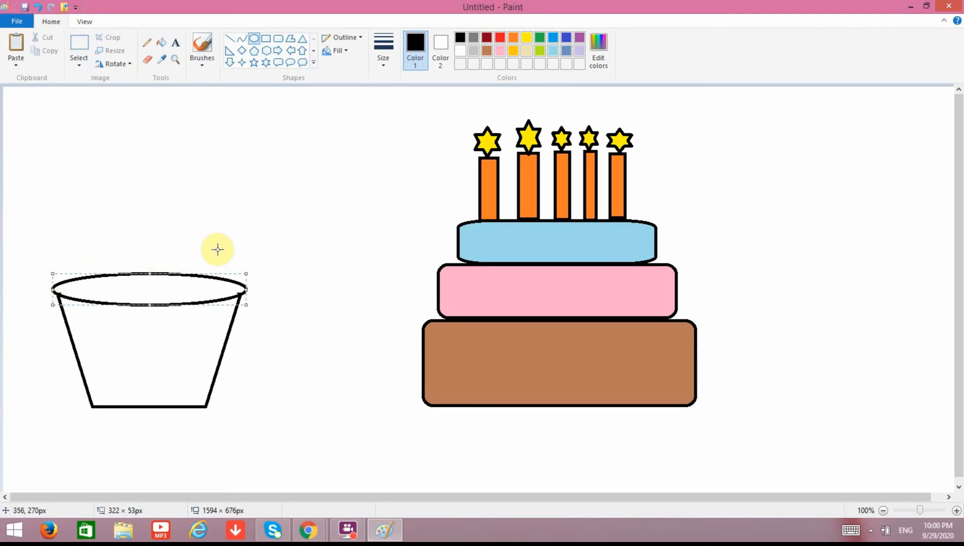
drag(218, 249, 65, 290)
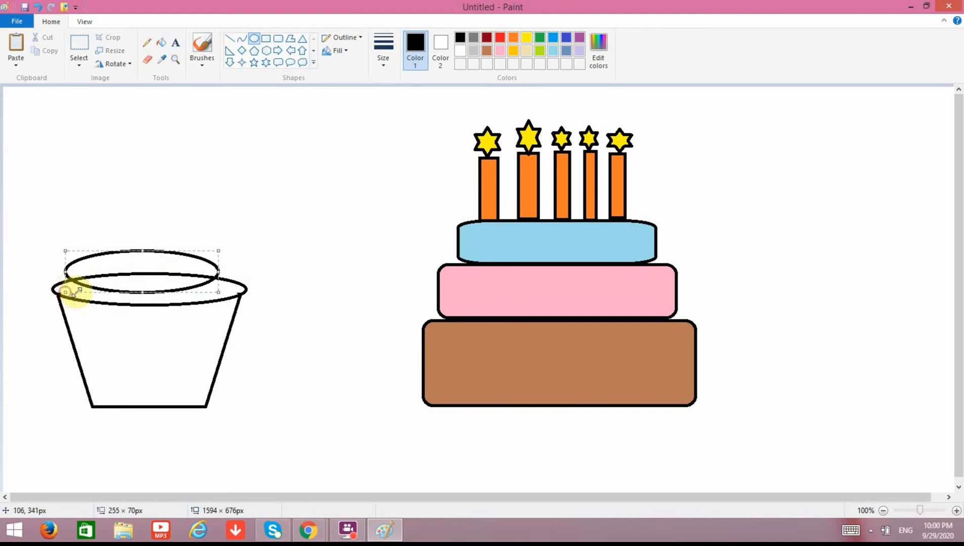
drag(219, 272, 228, 272)
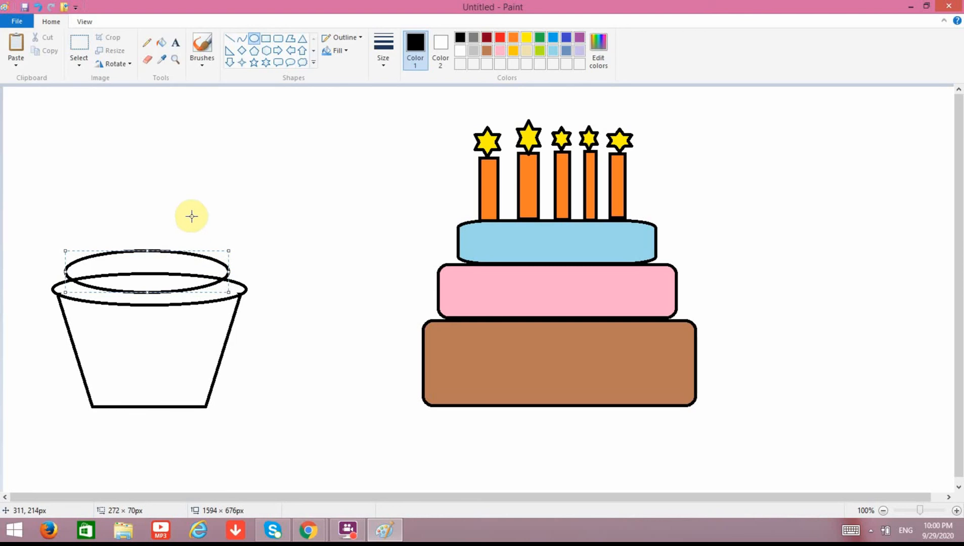
Stack two smaller overlapping ovals above the first two, about 186 × 85 px and about 108 × 73 px
drag(191, 214, 102, 265)
drag(189, 243, 198, 243)
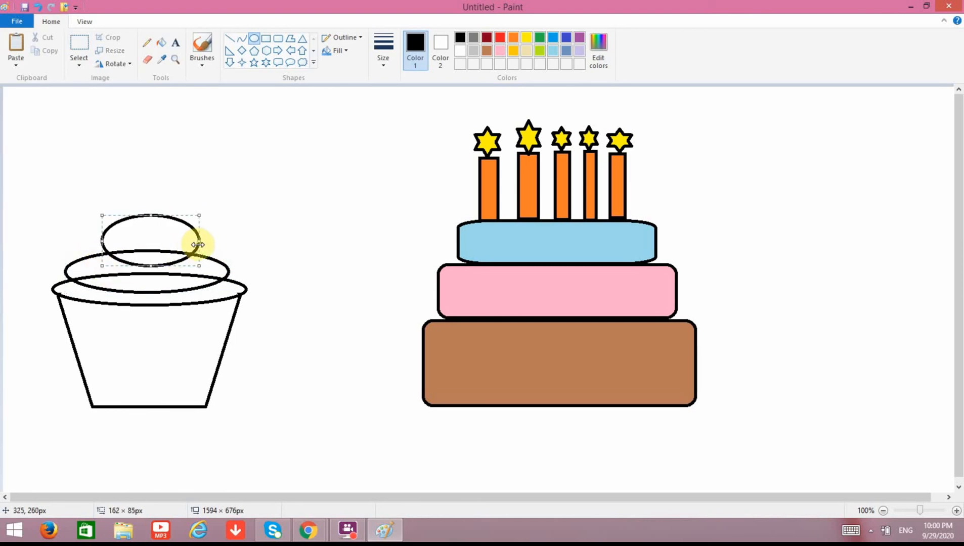
drag(101, 239, 88, 238)
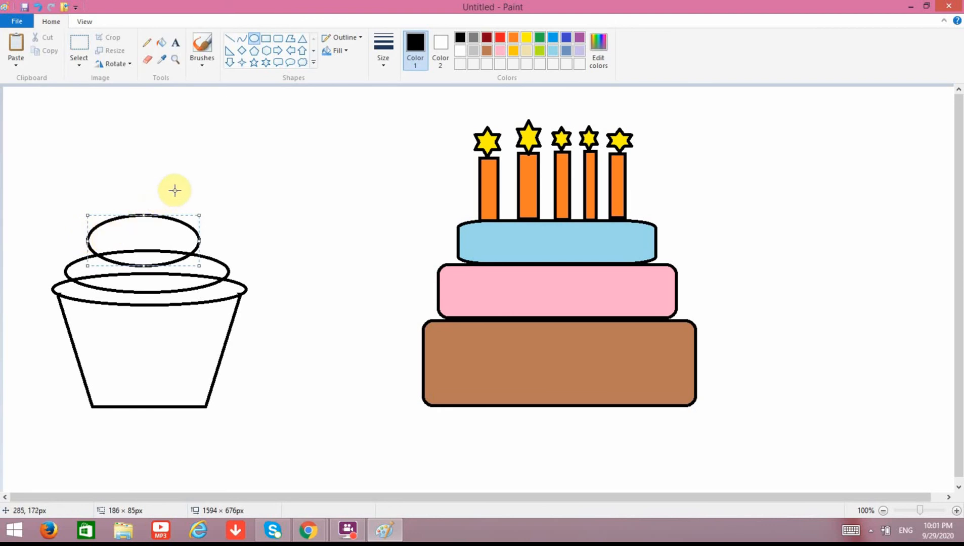
mouse_move(174, 190)
mouse_down()
mouse_move(109, 216)
mouse_move(107, 233)
mouse_up()
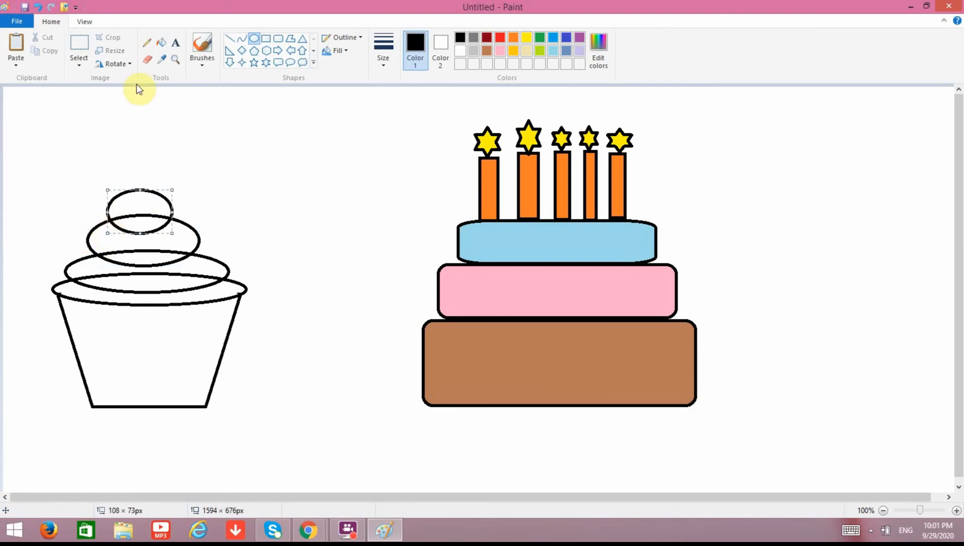
Erase the part of the second-highest oval's outline that lies inside the top oval, undoing the stray erasures
click(149, 59)
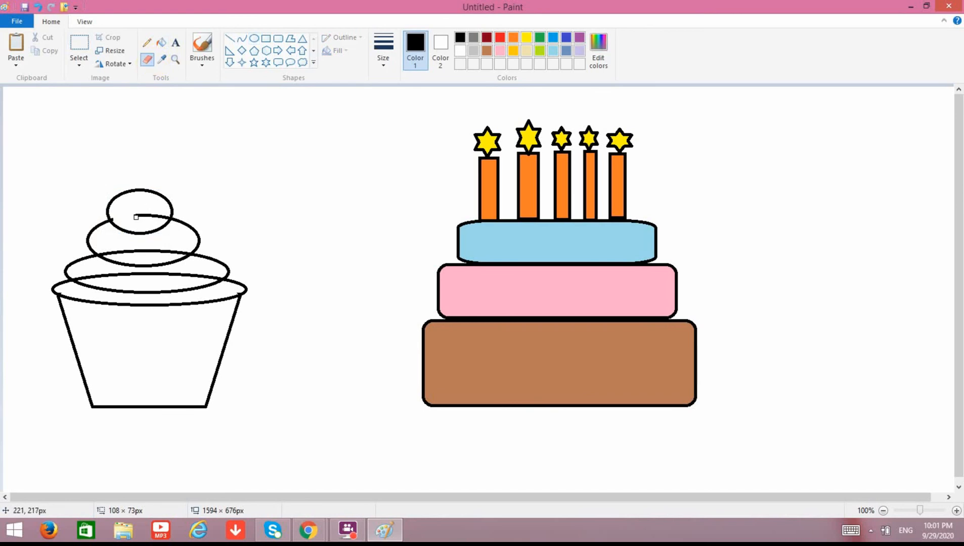
drag(136, 217, 154, 214)
drag(163, 214, 113, 262)
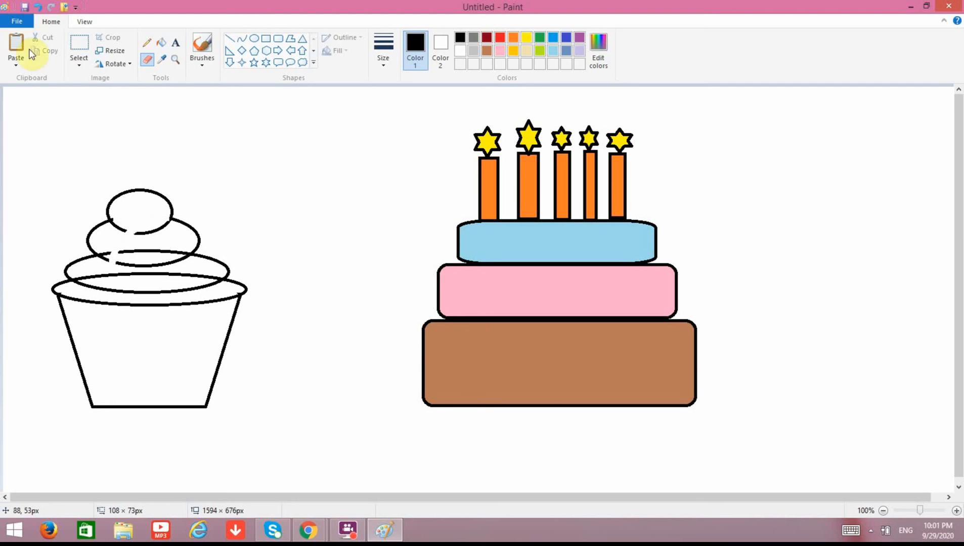
click(40, 7)
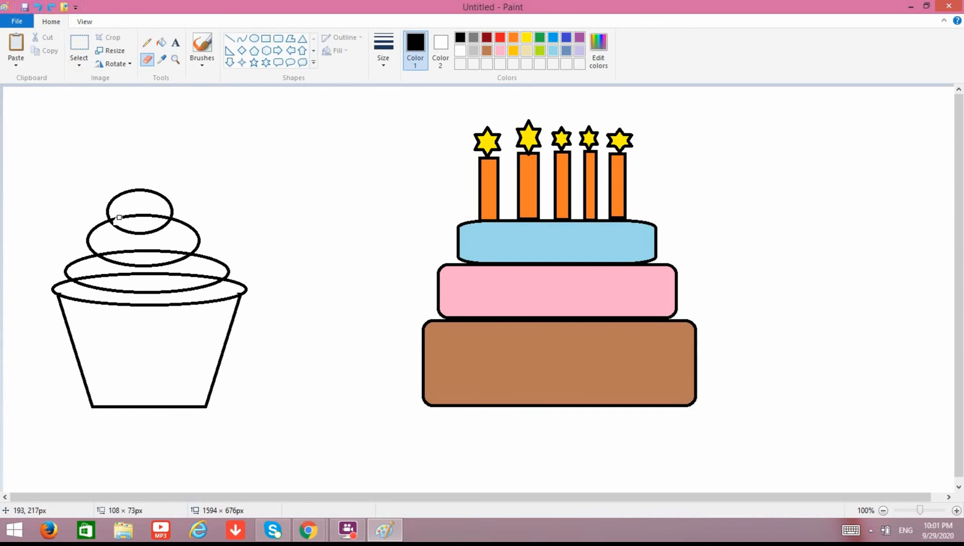
click(39, 7)
mouse_move(131, 222)
mouse_down()
mouse_move(121, 265)
mouse_move(66, 70)
mouse_move(12, 16)
mouse_move(37, 7)
mouse_up()
click(38, 7)
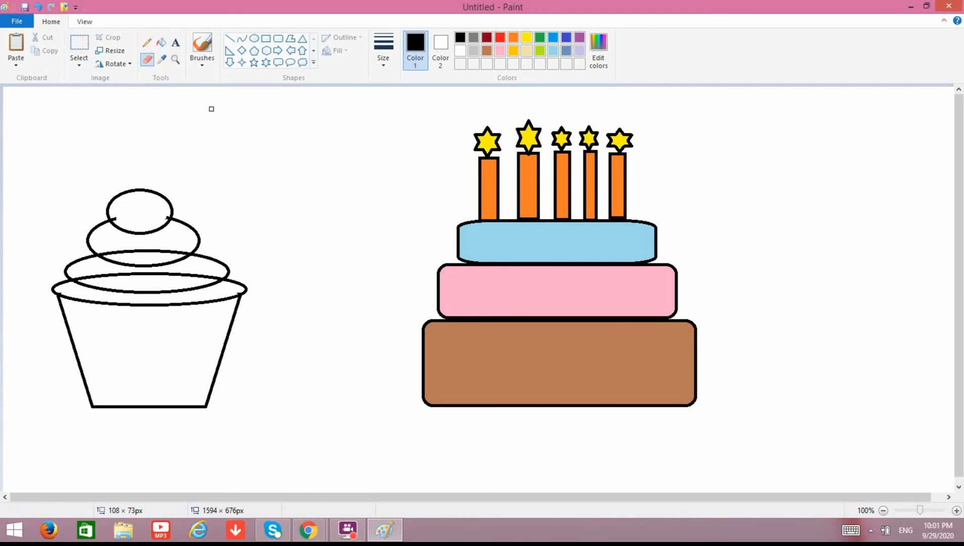
Erase the overlapping upper outlines of the two lowest ovals where they run inside the oval above
mouse_move(108, 252)
mouse_down()
mouse_move(171, 248)
mouse_move(140, 253)
mouse_up()
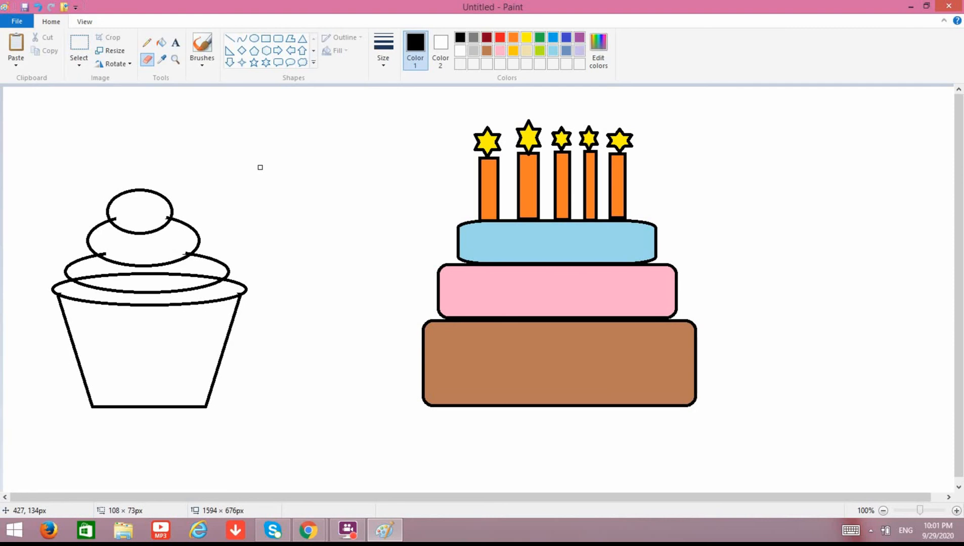
click(148, 62)
drag(123, 275, 166, 273)
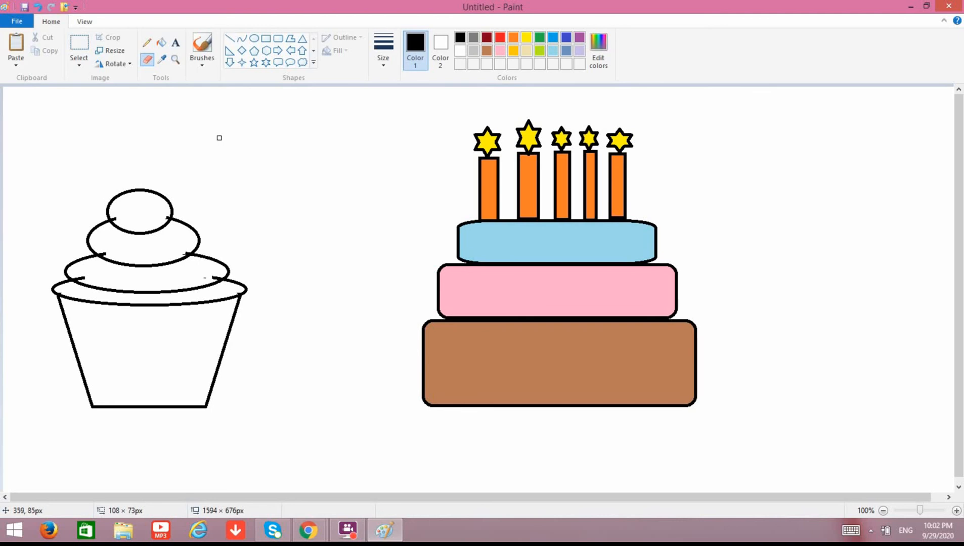
Draw seven black pleat lines across the cupcake wrapper from its rim to its base, converging towards the bottom
click(161, 43)
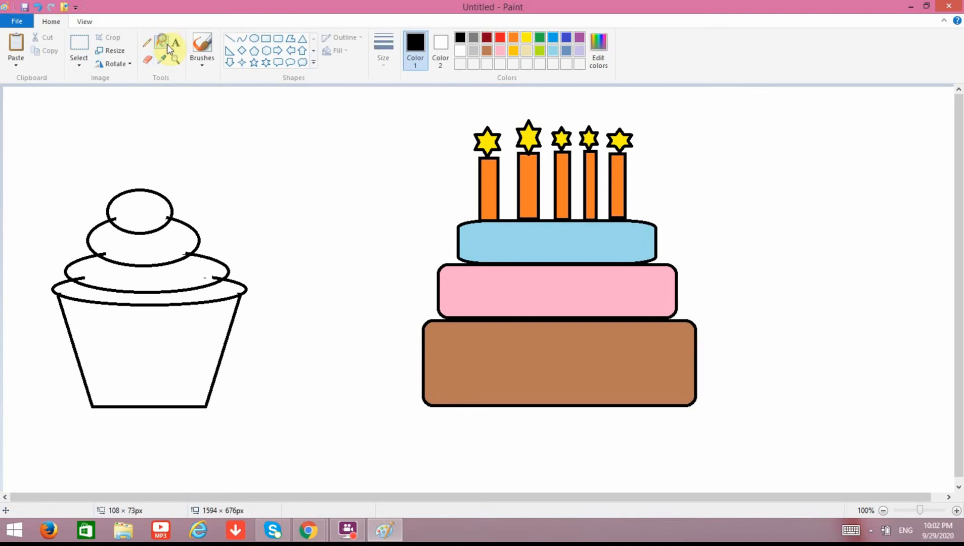
click(230, 38)
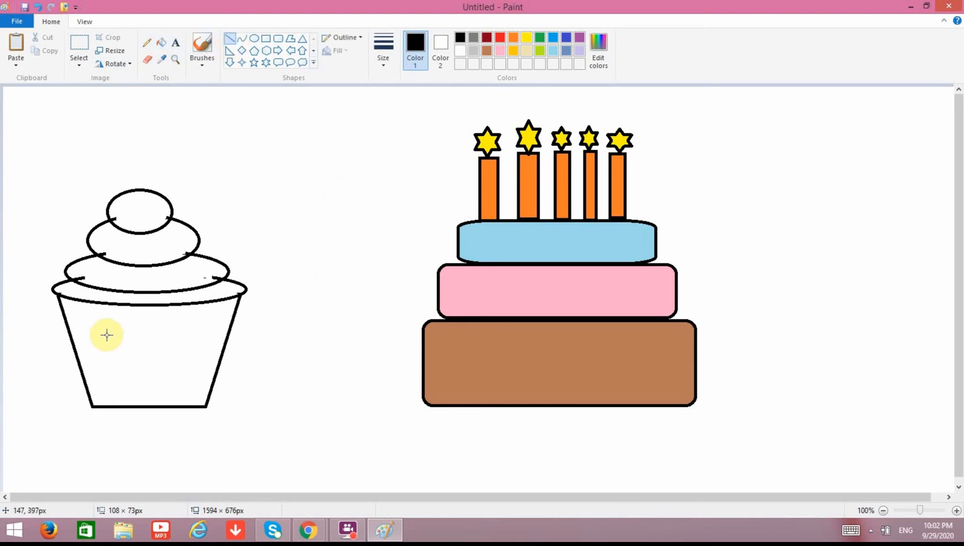
mouse_move(72, 299)
mouse_down()
mouse_move(115, 399)
mouse_move(109, 407)
mouse_up()
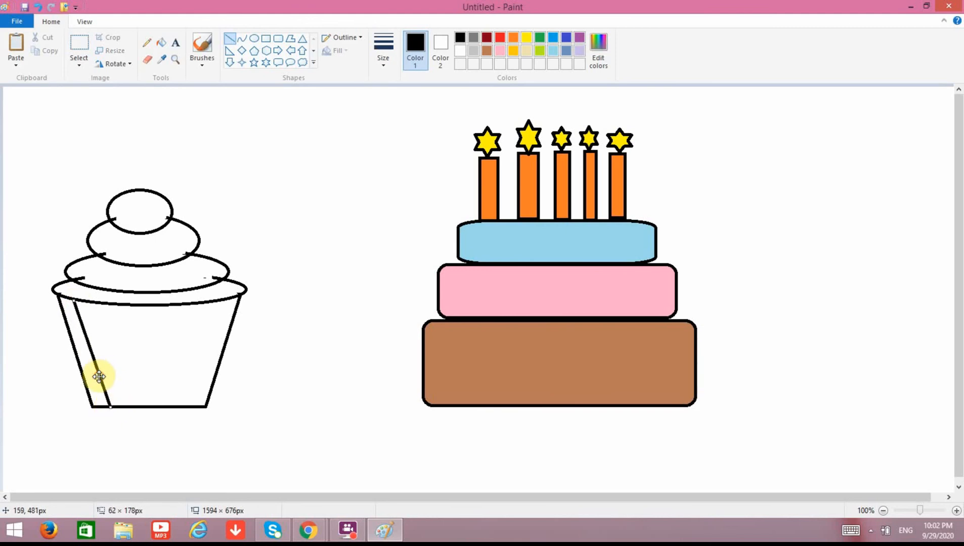
mouse_move(96, 303)
mouse_down()
mouse_move(125, 374)
mouse_move(124, 405)
mouse_up()
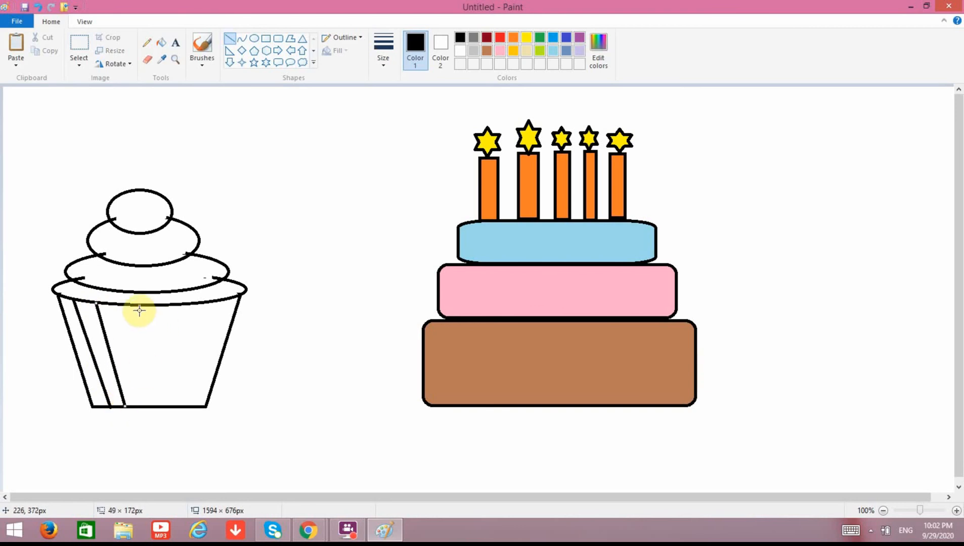
drag(117, 305, 144, 403)
drag(228, 299, 189, 404)
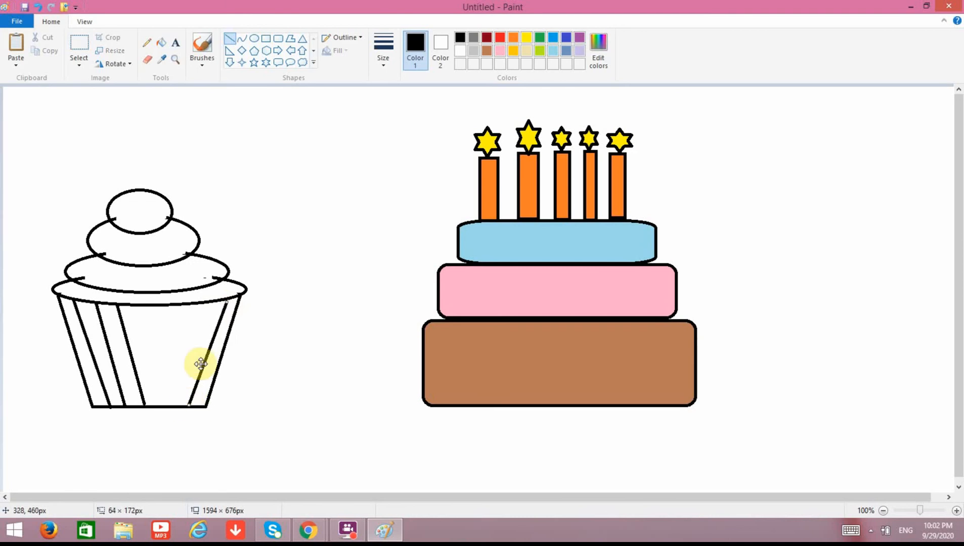
mouse_move(226, 302)
mouse_down()
mouse_move(203, 305)
mouse_move(174, 404)
mouse_up()
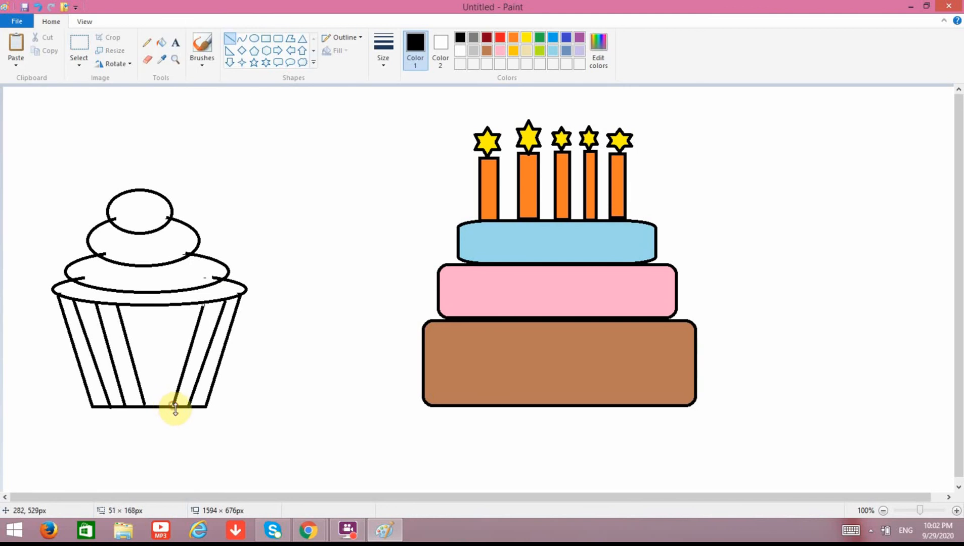
mouse_move(176, 304)
mouse_down()
mouse_move(154, 404)
mouse_move(162, 405)
mouse_up()
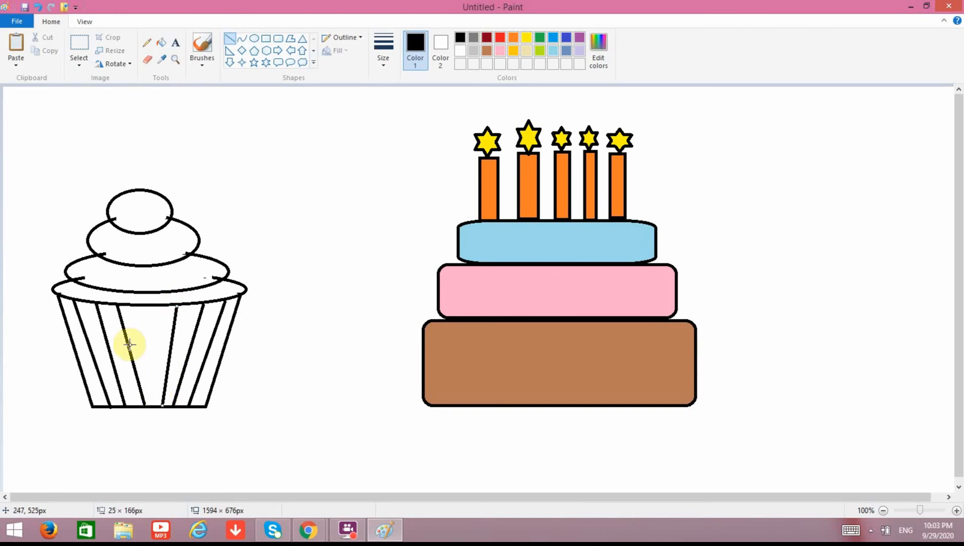
drag(144, 303, 152, 406)
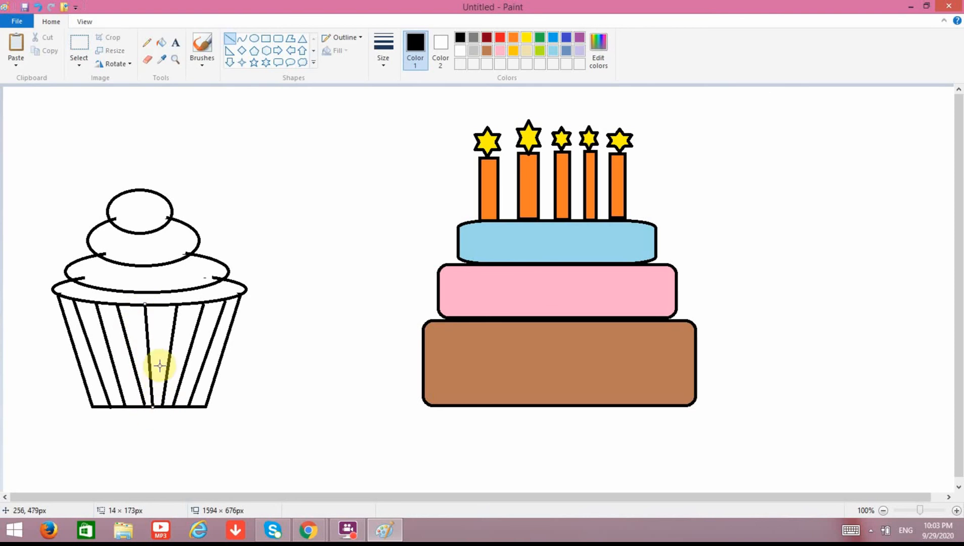
Fill all eight sections of the cupcake wrapper with brown
click(160, 42)
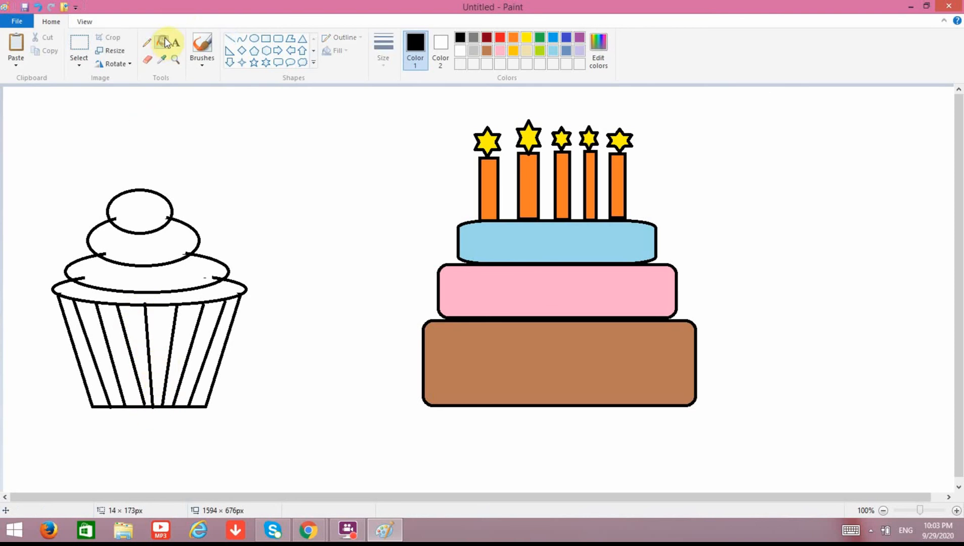
click(487, 50)
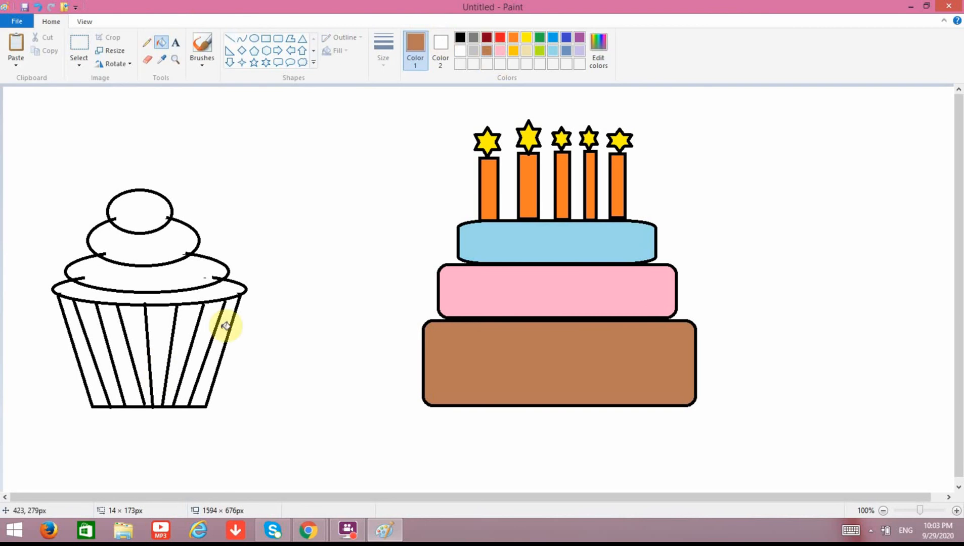
click(88, 345)
click(99, 338)
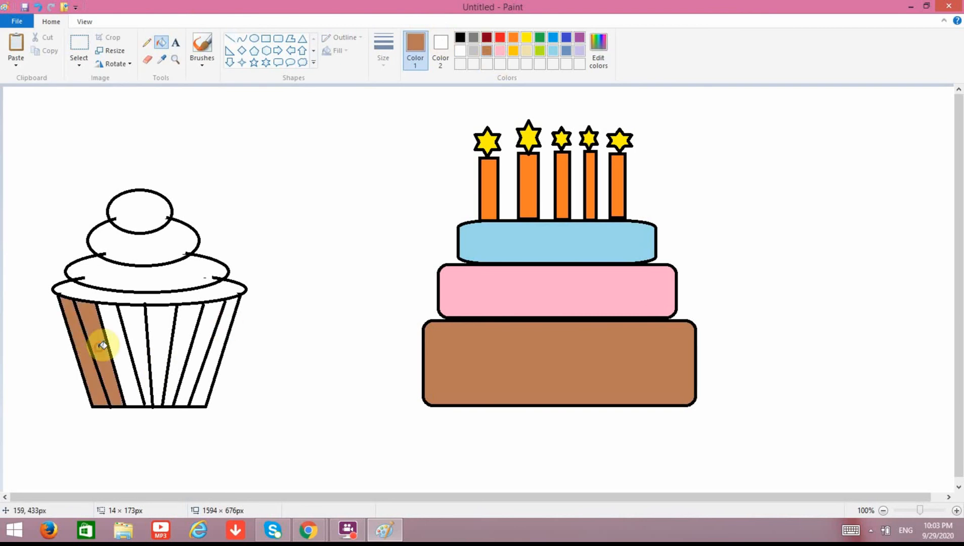
click(120, 343)
click(140, 348)
click(158, 336)
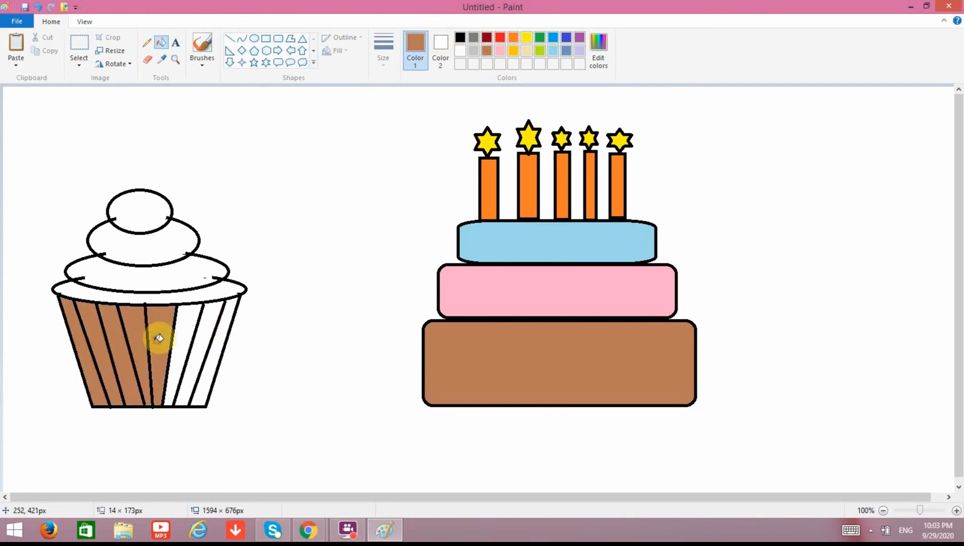
click(186, 333)
click(205, 337)
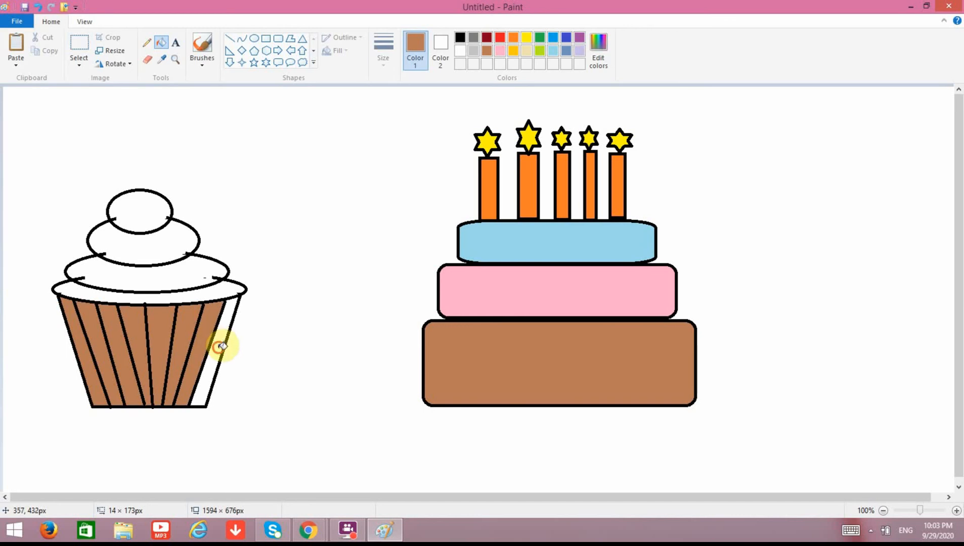
click(223, 340)
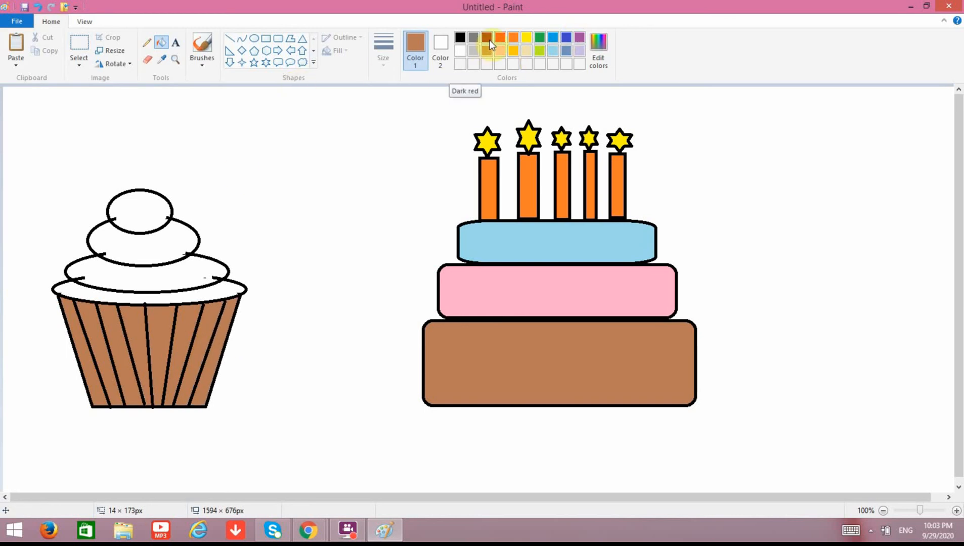
Fill the cupcake's top oval with red and the lowest frosting layer with light blue
click(502, 37)
click(130, 211)
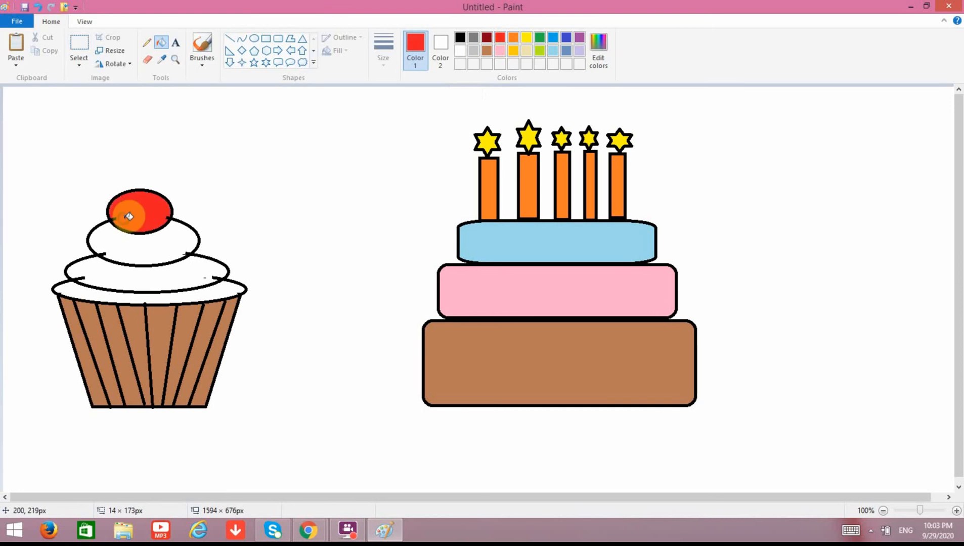
click(556, 51)
click(176, 296)
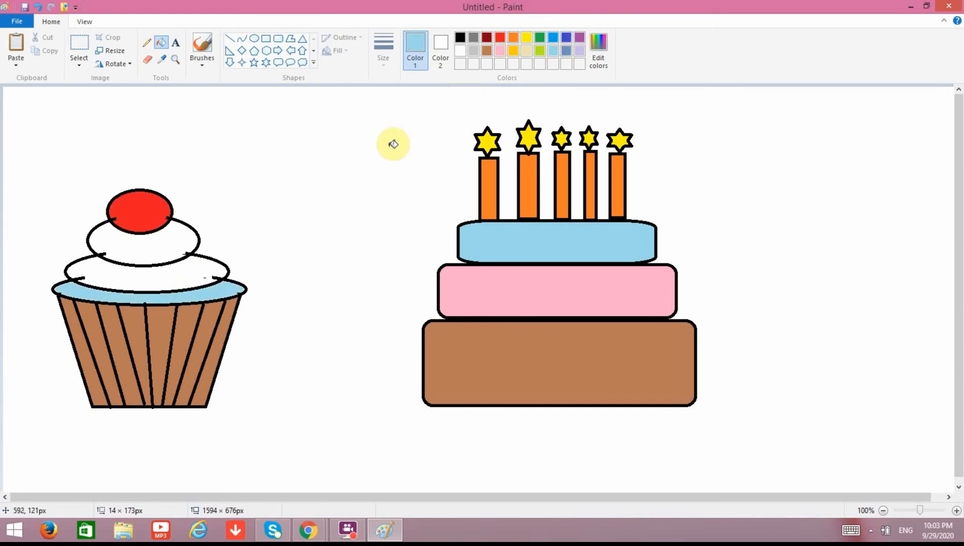
Fill the cupcake's wide middle frosting layer with pink and the layer below the red top with gold
click(500, 51)
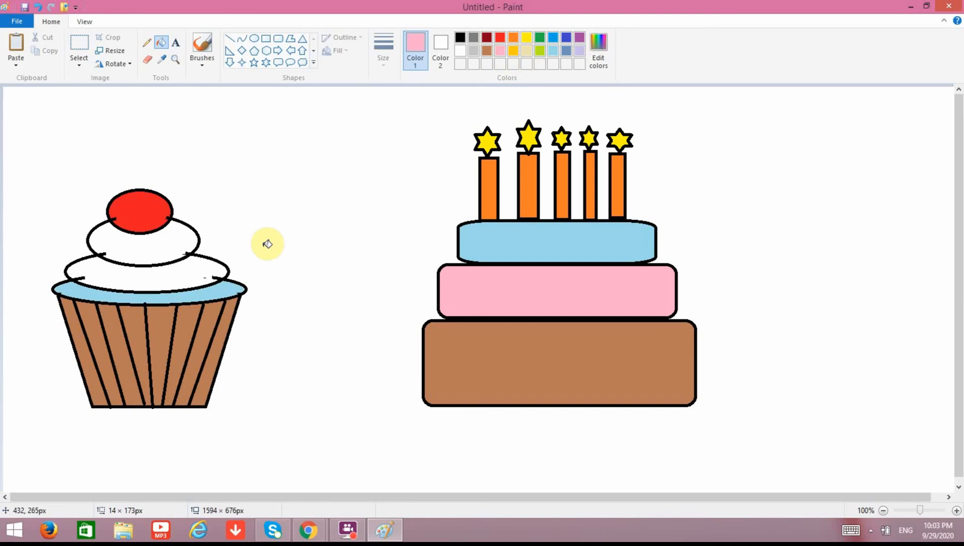
click(201, 273)
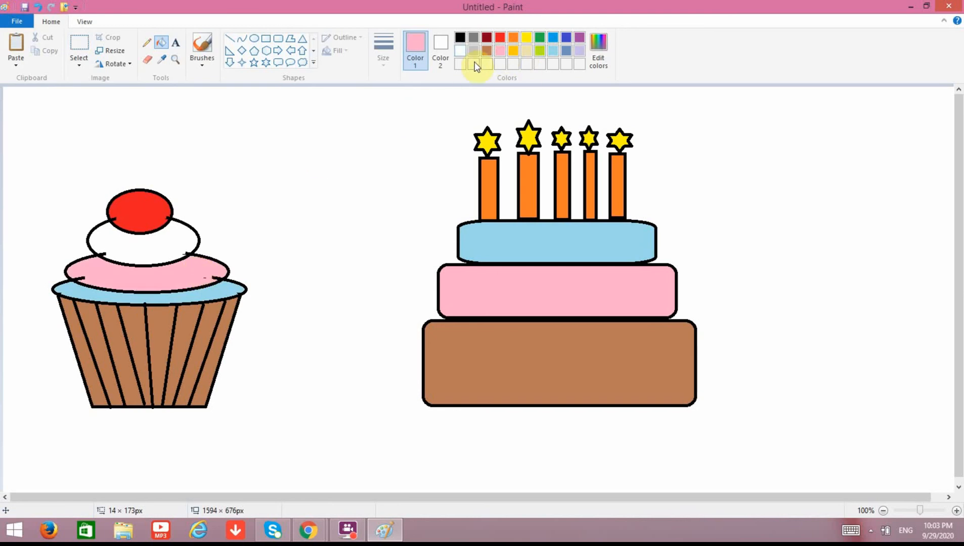
click(511, 50)
click(175, 241)
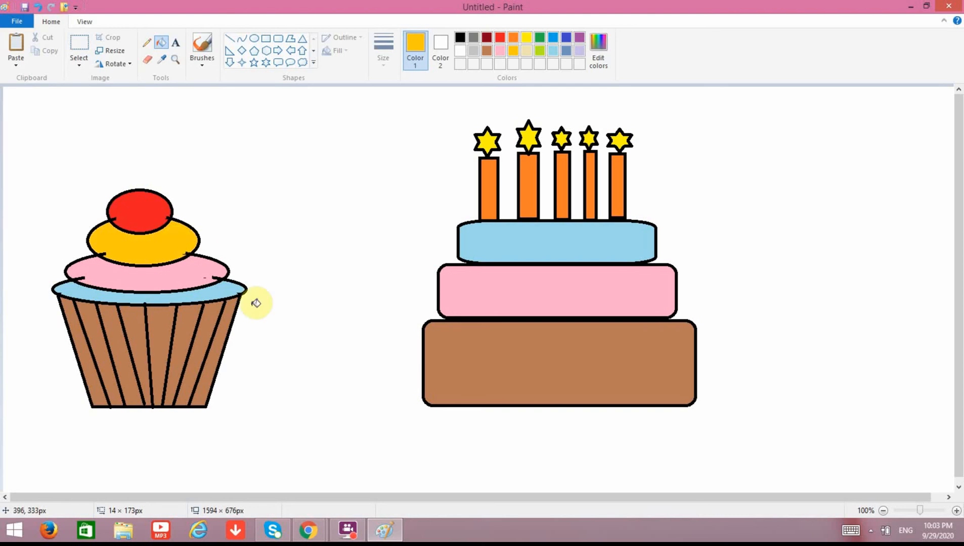
click(910, 6)
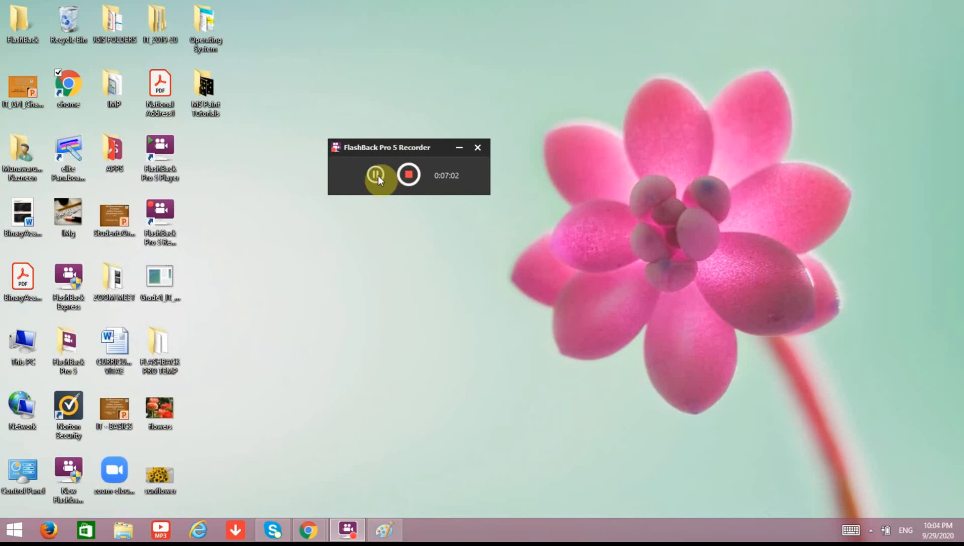